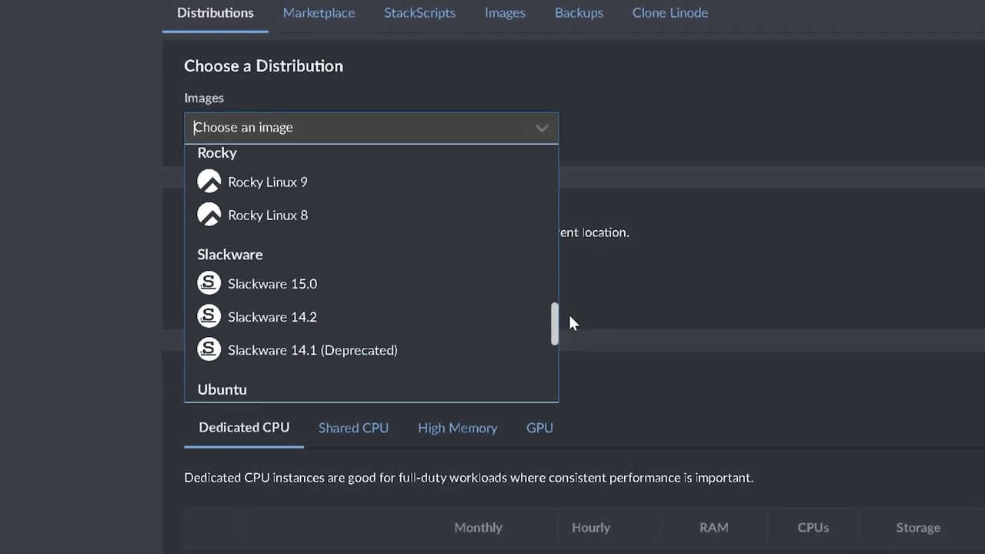
Pick the Kali Linux Marketplace app and fill in the VNC username and password
type("k")
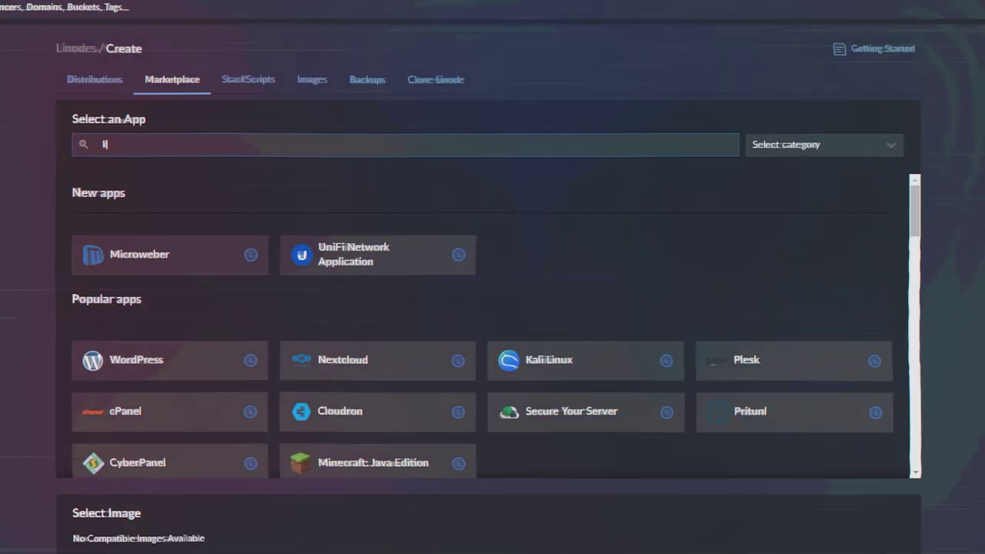
type("ali")
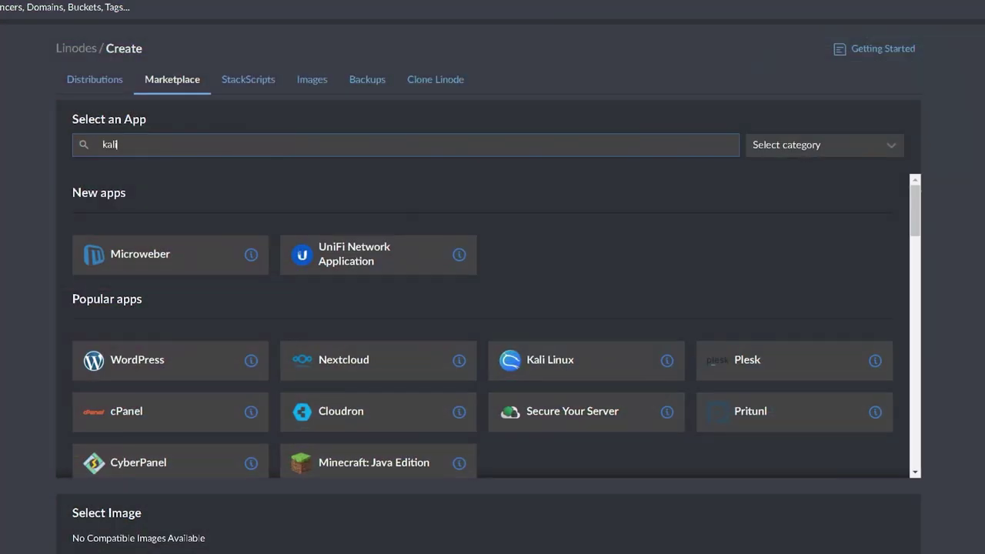
left_click(165, 226)
left_click(214, 323)
type("dbtech")
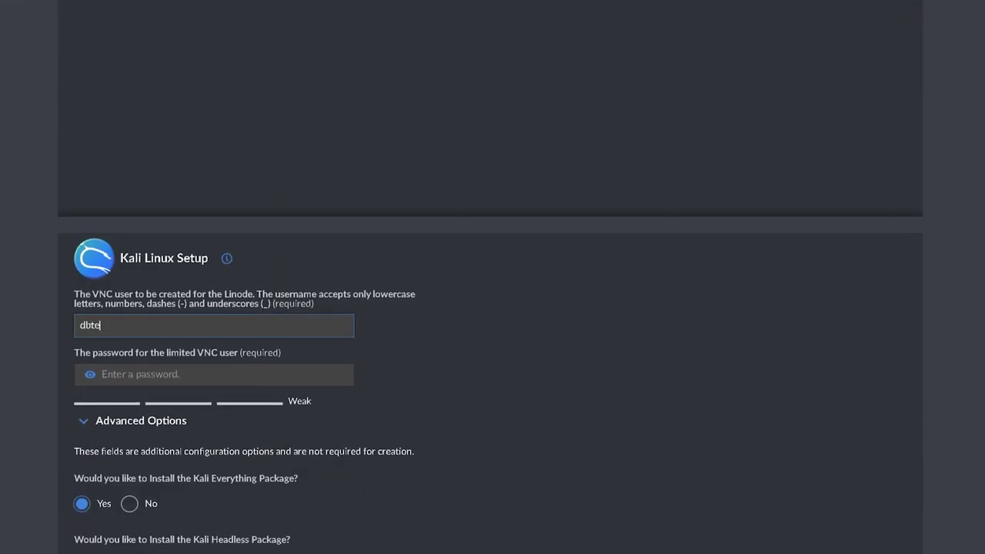
key("Tab")
key("ctrl+v")
Set the root password, enable Backups and Private IP, and create the Linode
scroll(493, 308, "down", 4)
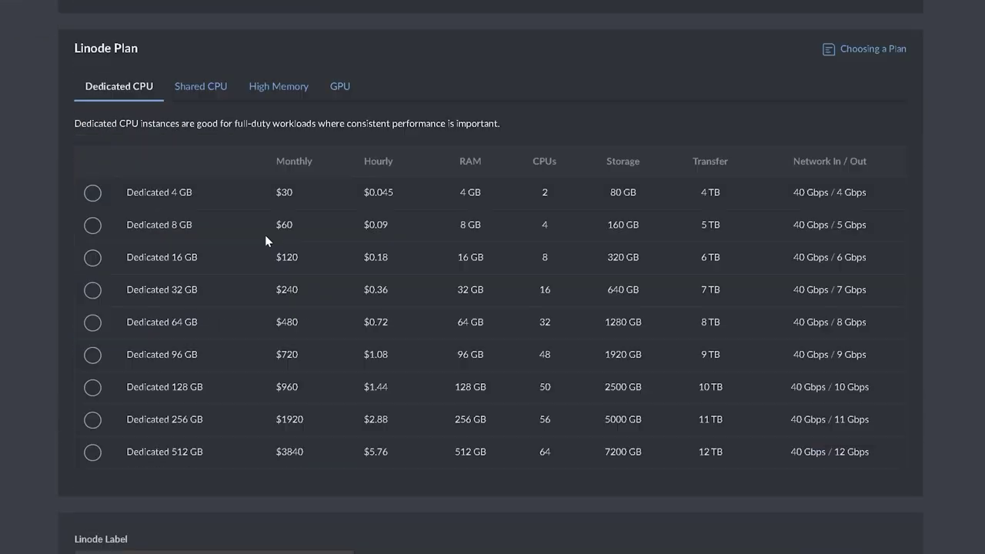
scroll(265, 235, "down", 10)
left_click(214, 225)
key("ctrl+v")
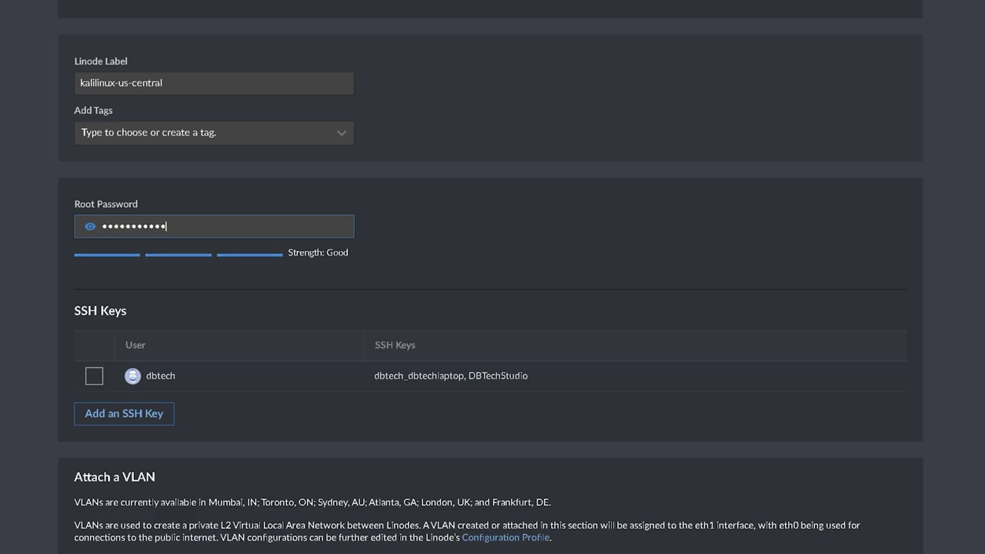
scroll(492, 307, "down", 5)
left_click(82, 341)
left_click(81, 393)
left_click(867, 541)
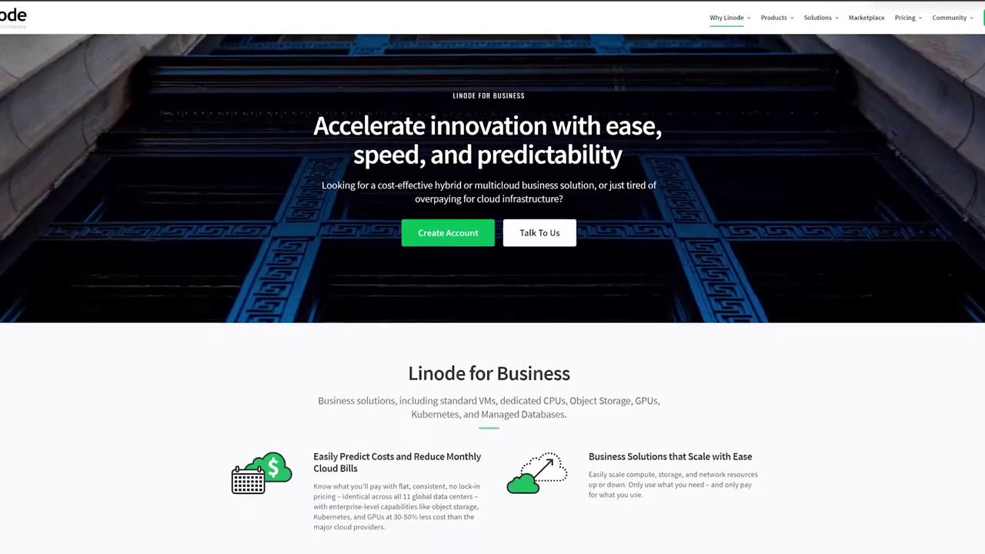
Scroll through the Linode for Business, Multicloud and GPU product pages
scroll(493, 277, "down", 5)
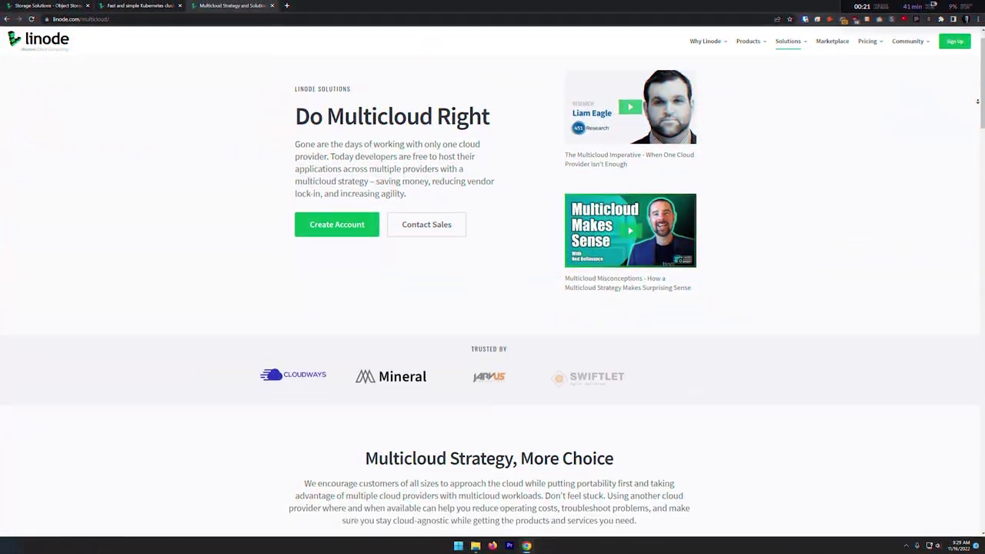
scroll(545, 175, "down", 7)
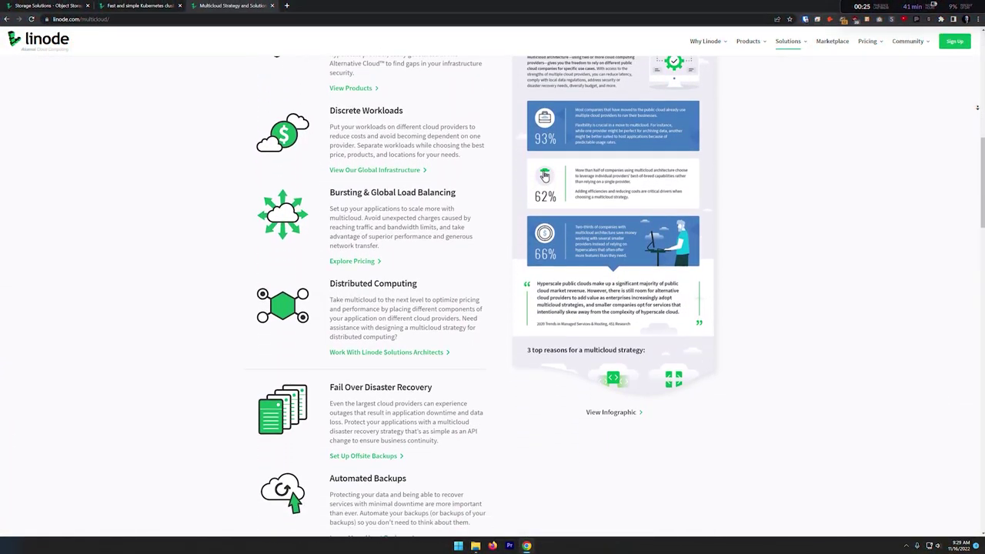
scroll(544, 175, "down", 3)
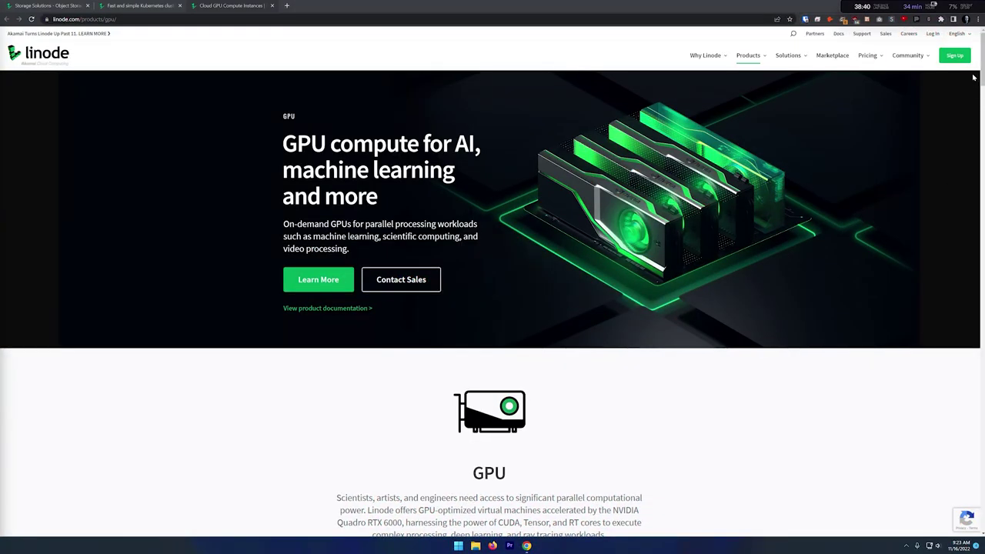
scroll(493, 308, "down", 3)
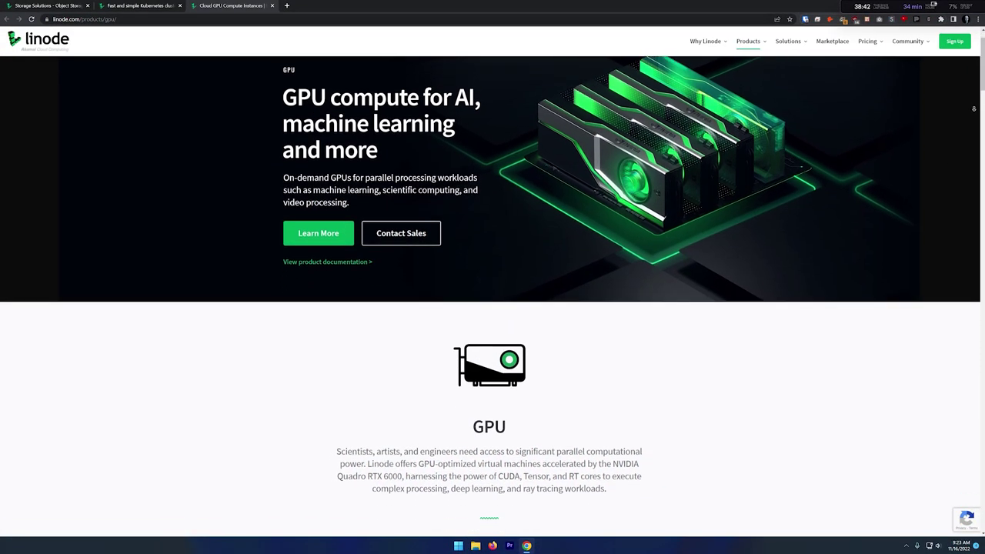
scroll(493, 308, "down", 1)
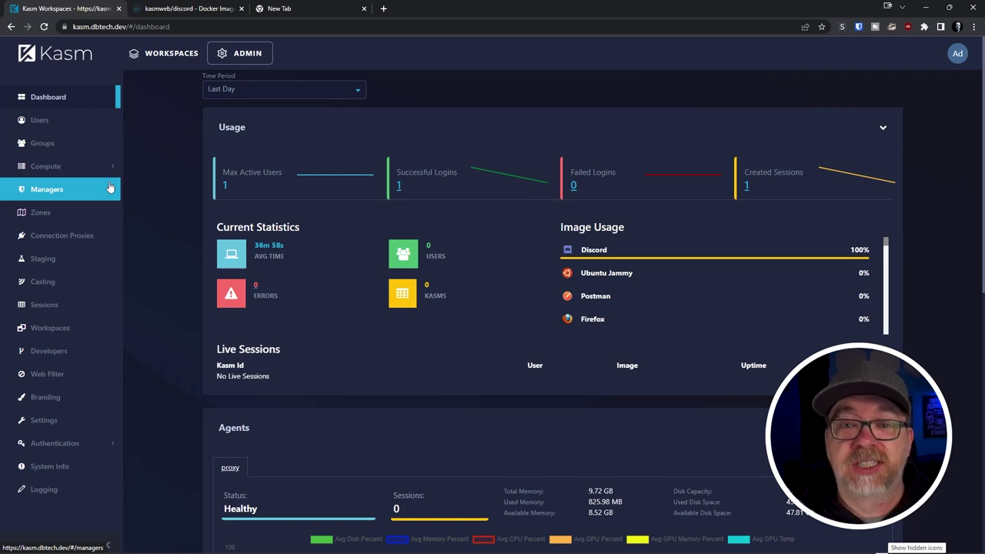
Switch from the admin dashboard to the user WORKSPACES grid
left_click(171, 53)
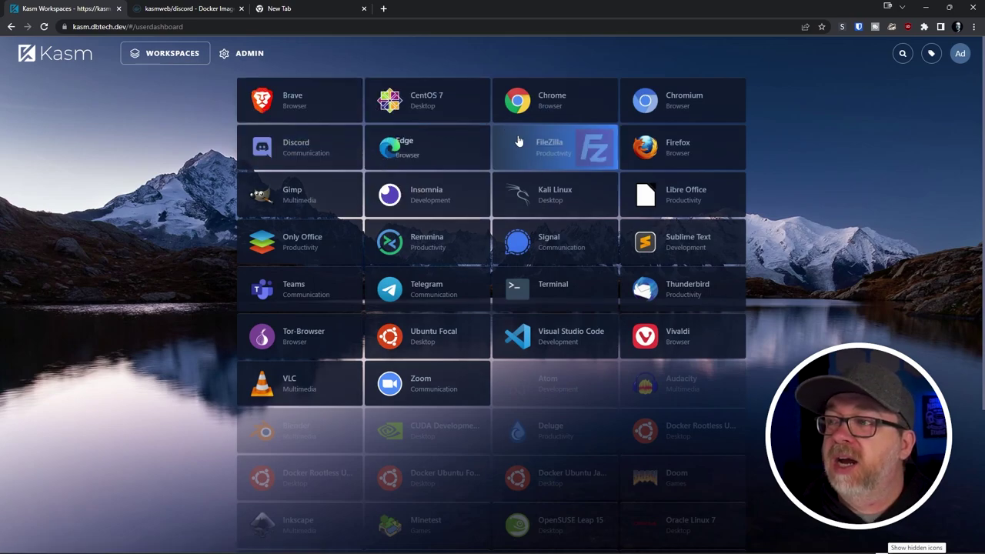
Launch a Discord session opening in the current tab
left_click(298, 151)
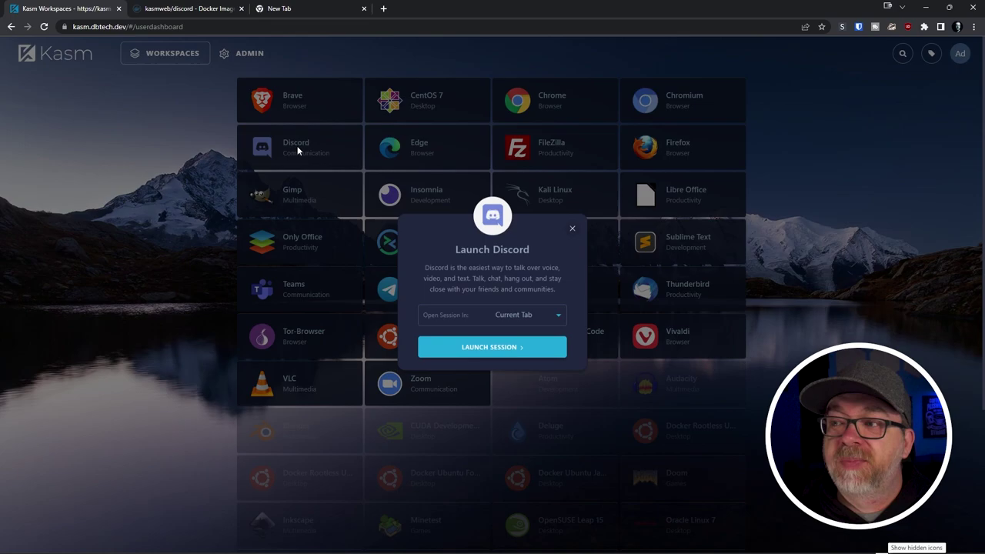
left_click(496, 322)
left_click(468, 316)
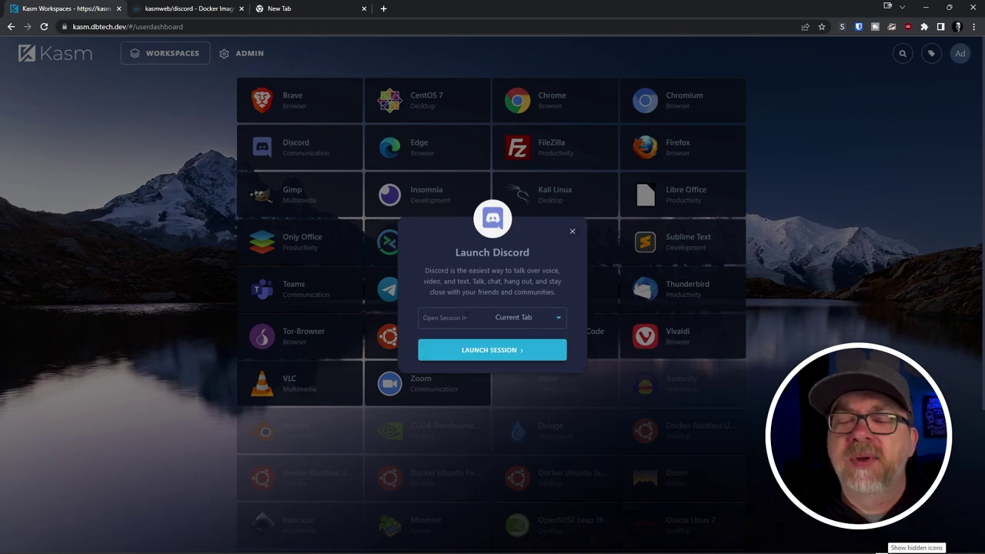
left_click(474, 354)
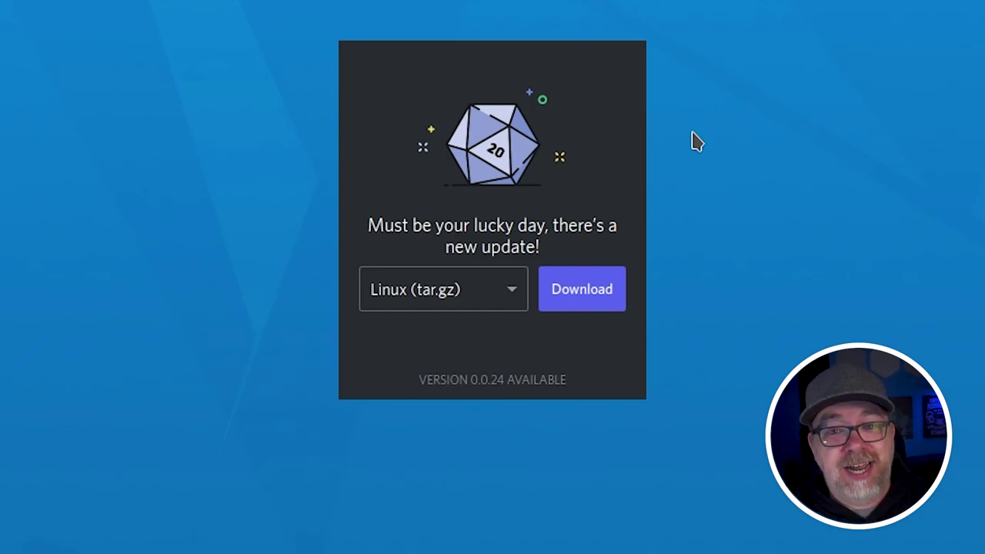
Check Discord's update prompt, trying the Ubuntu (deb) then Linux (tar.gz) download options
left_click(475, 303)
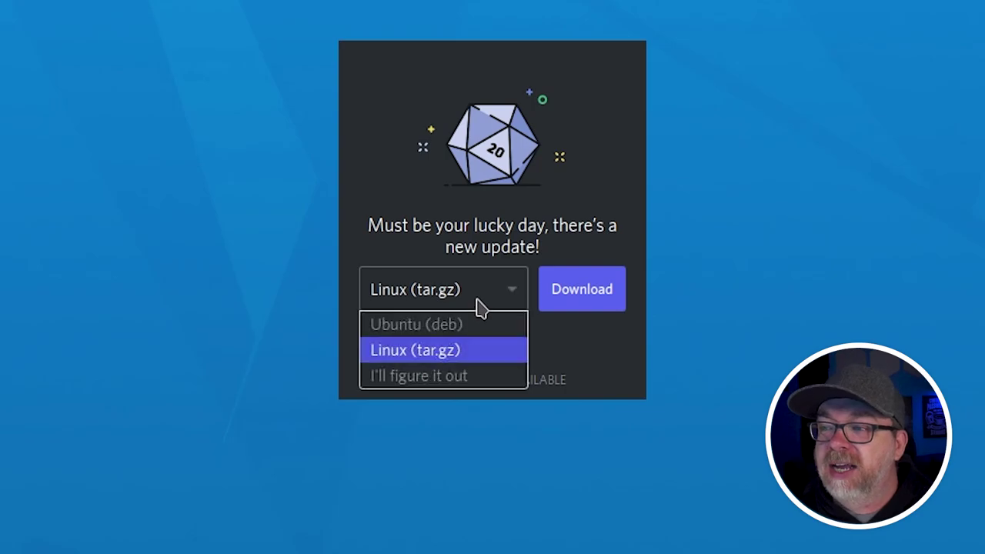
left_click(462, 326)
left_click(560, 301)
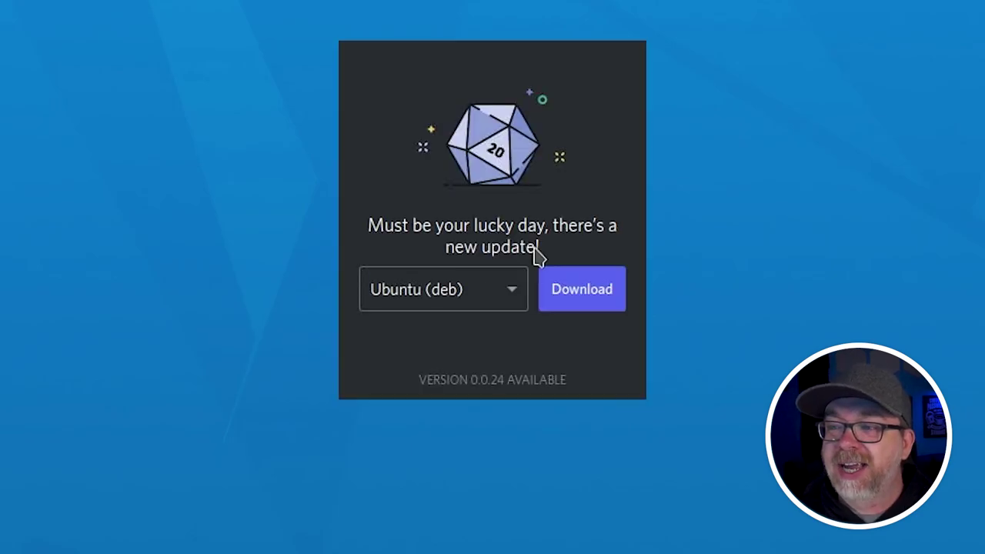
left_click(450, 298)
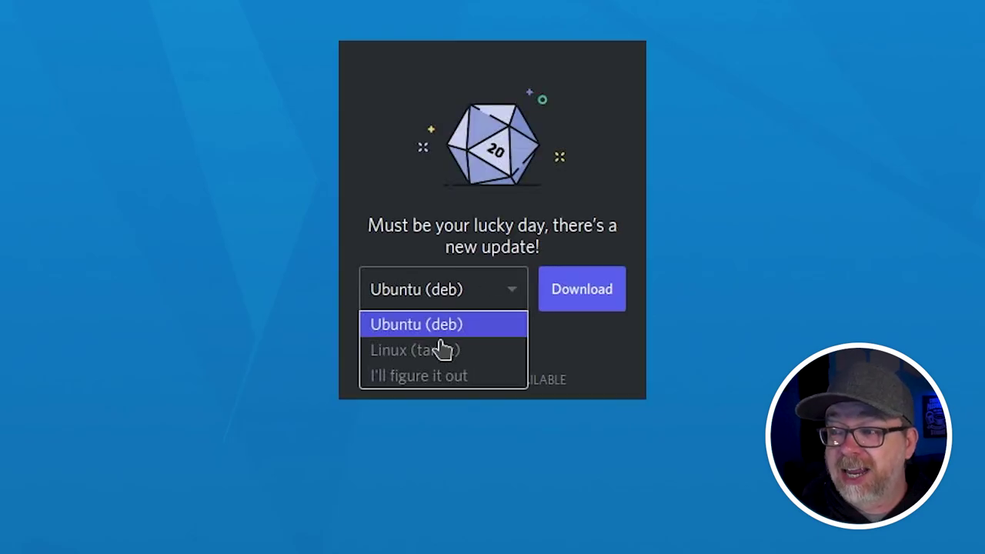
left_click(439, 347)
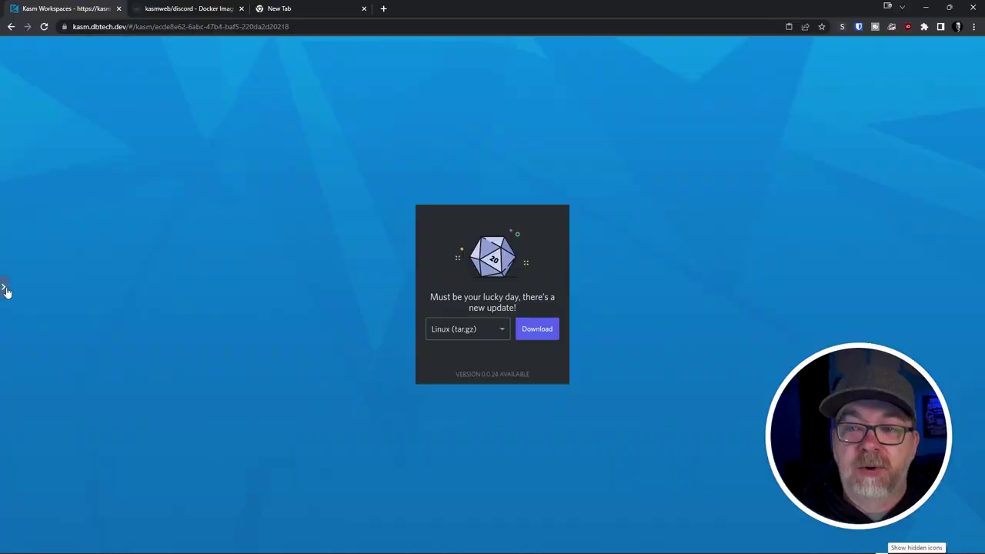
Delete the Discord session from the side control panel and confirm
left_click(5, 289)
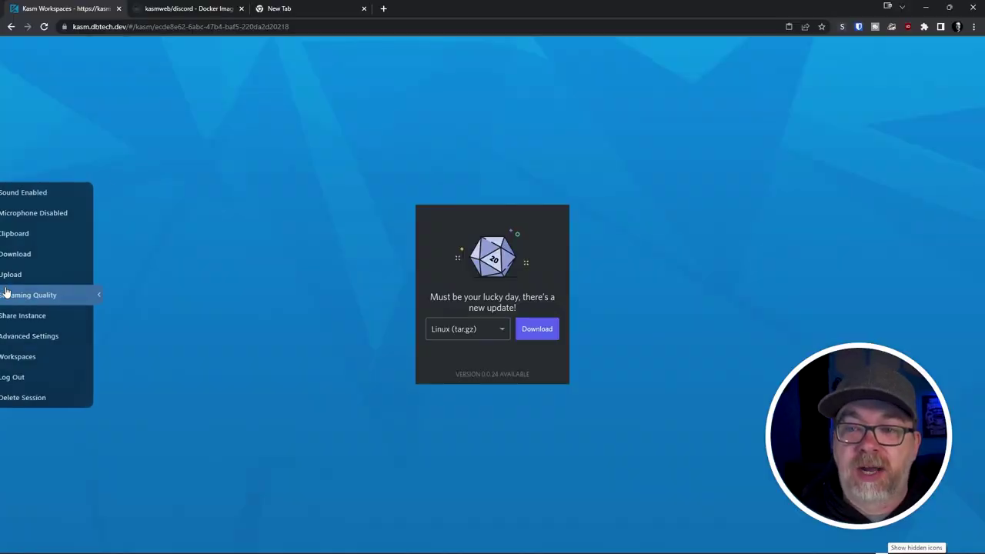
left_click(61, 395)
left_click(506, 321)
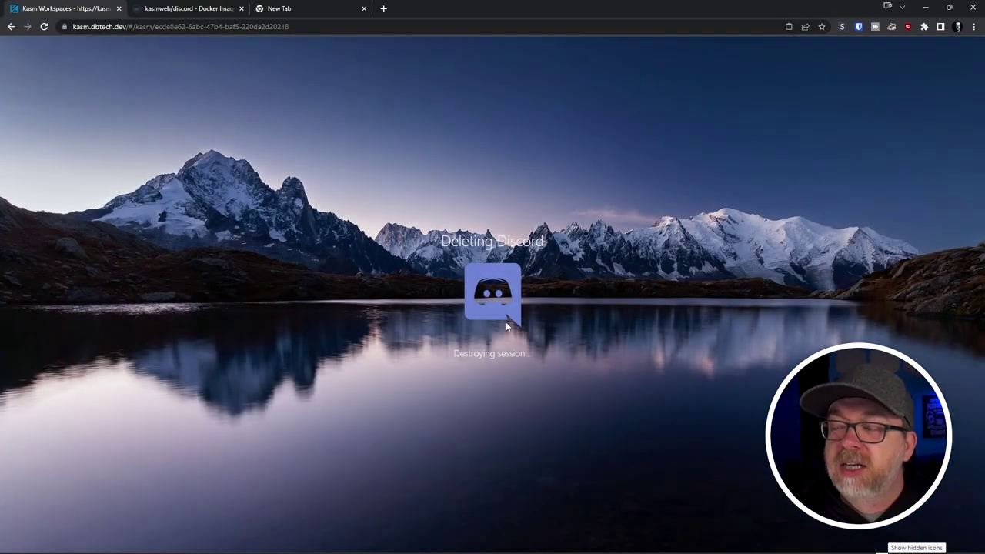
Open the admin Workspaces list showing 100 rows per page
left_click(239, 53)
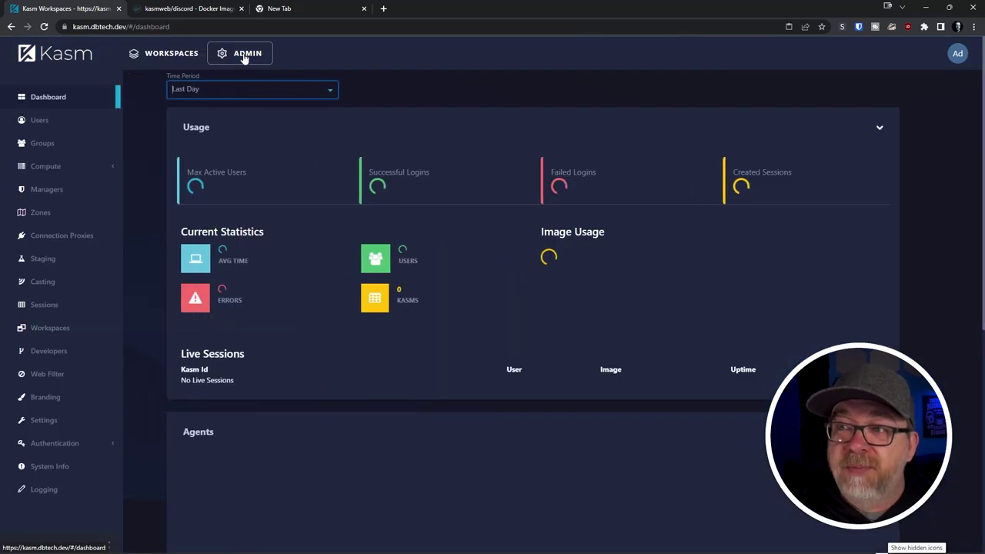
left_click(52, 329)
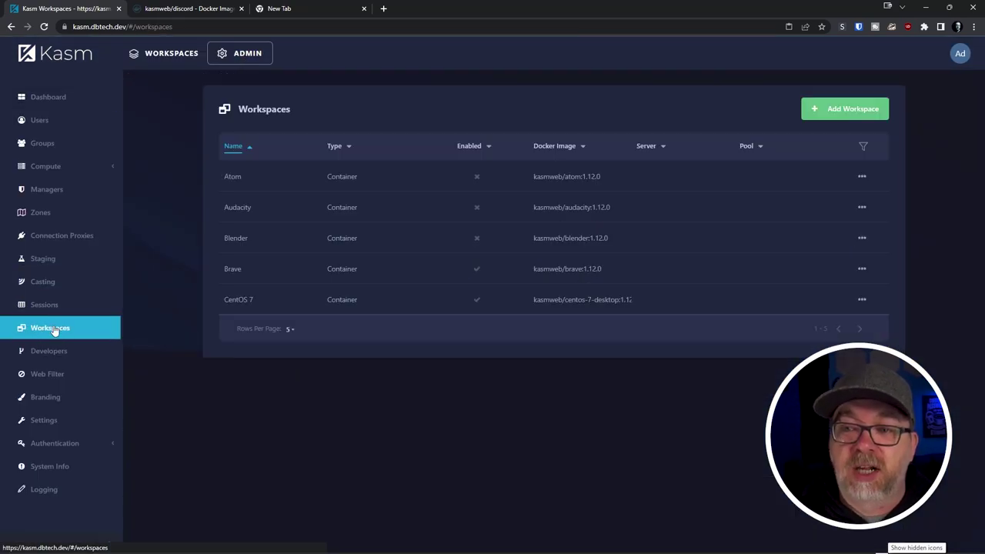
left_click(290, 329)
left_click(296, 378)
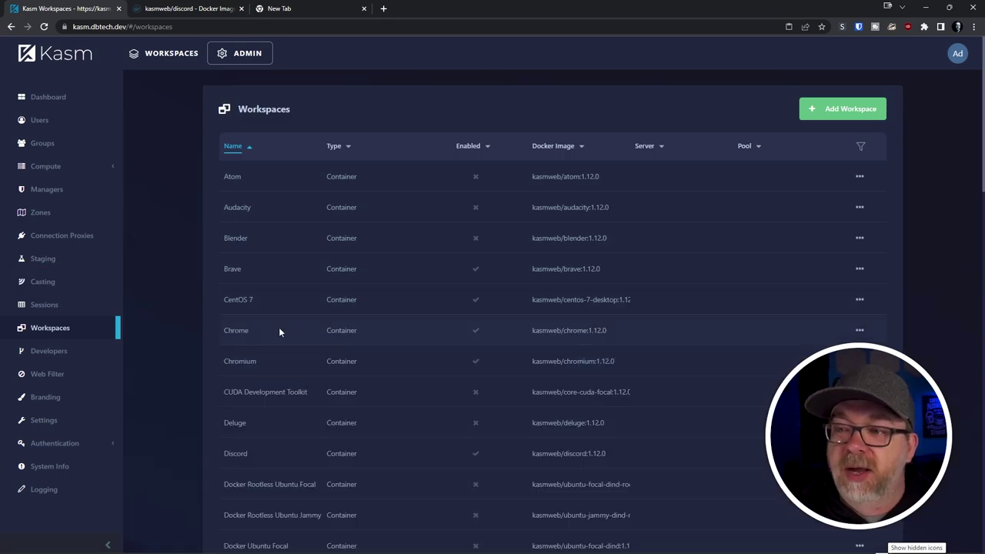
scroll(279, 327, "down", 3)
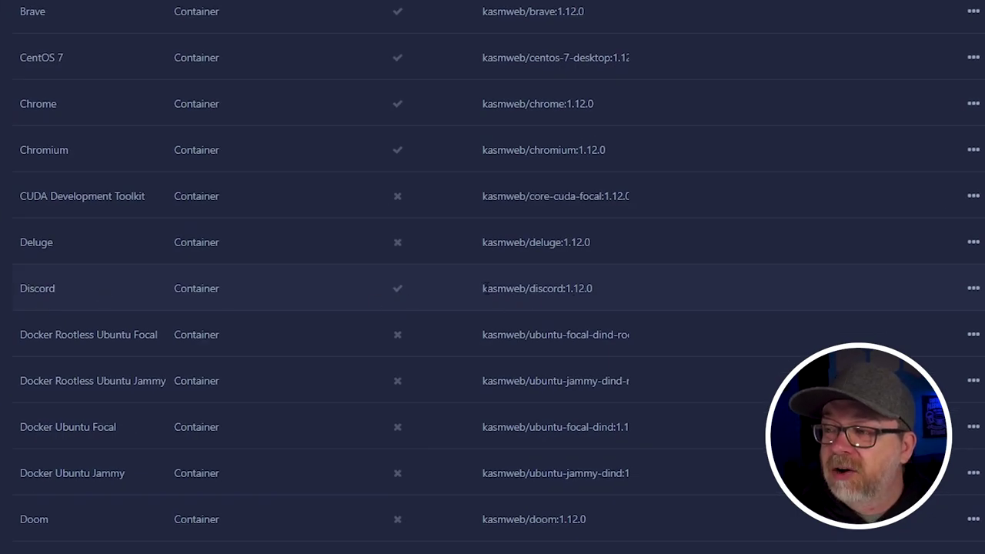
Select the kasmweb/discord:1.12.0 image name and open the Discord row's actions menu
left_click_drag(485, 288, 542, 288)
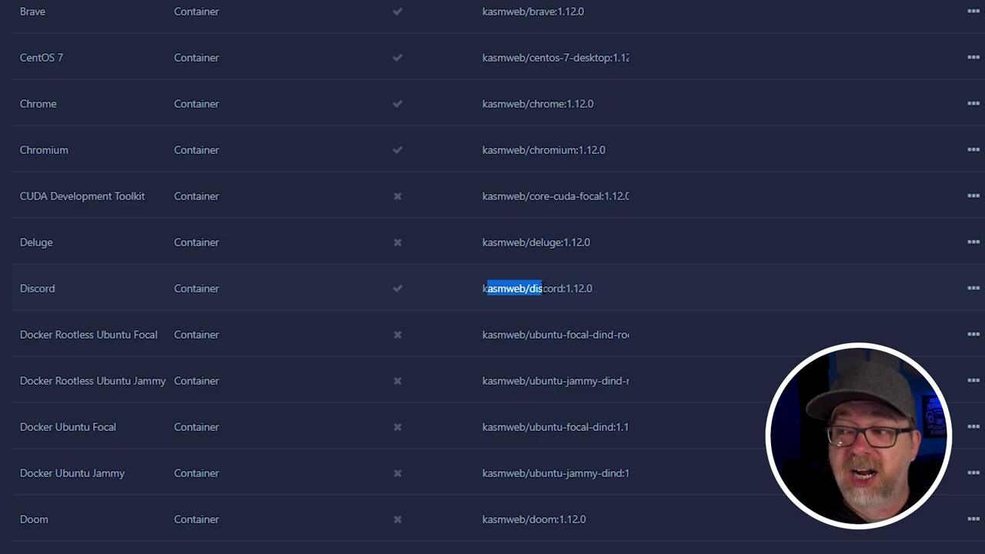
triple_click(599, 285)
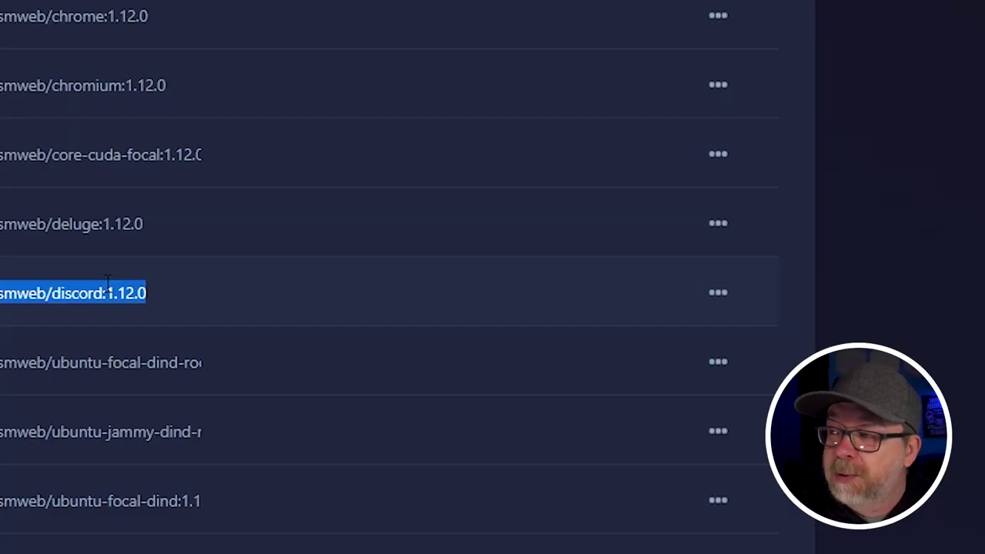
left_click(724, 300)
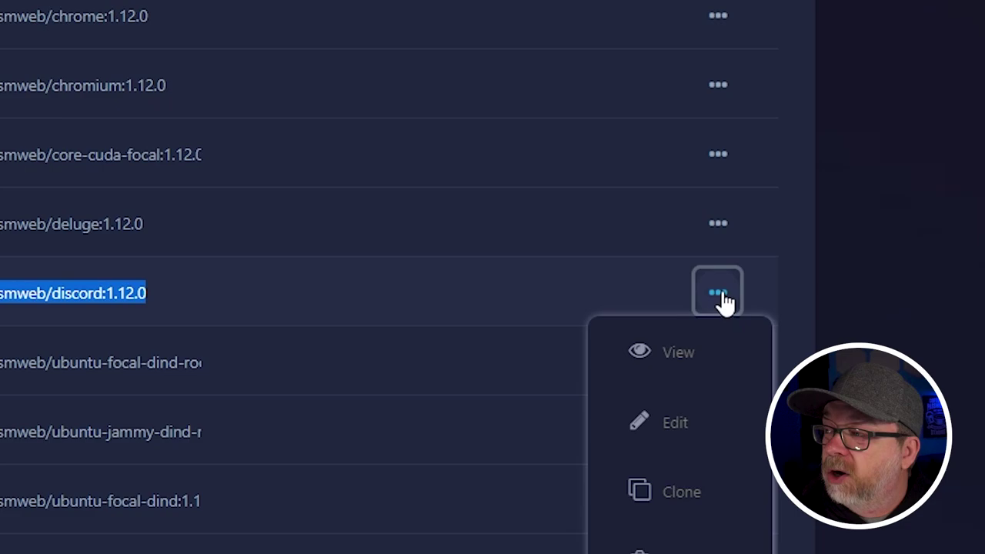
Edit the Discord workspace and review its Update Workspace form
left_click(682, 402)
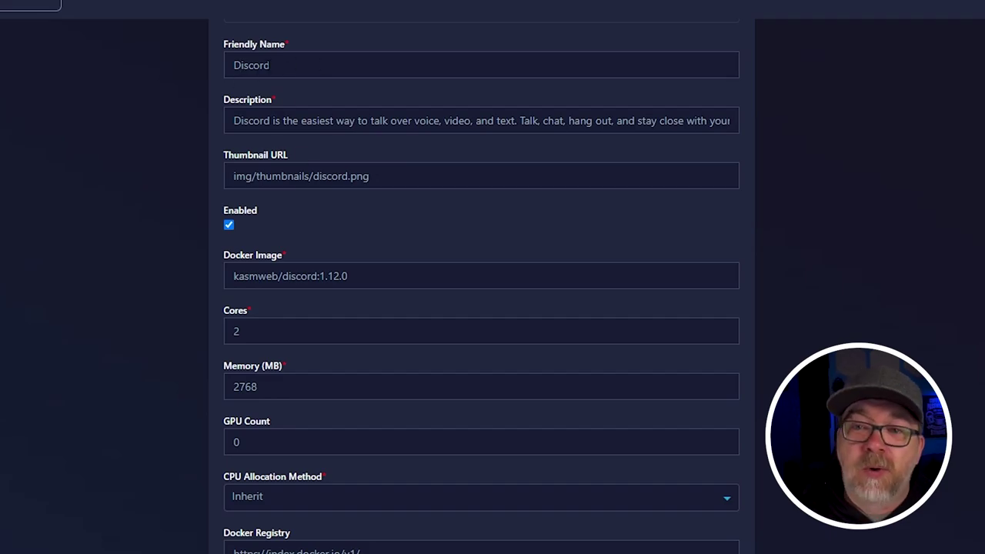
scroll(276, 65, "up", 1)
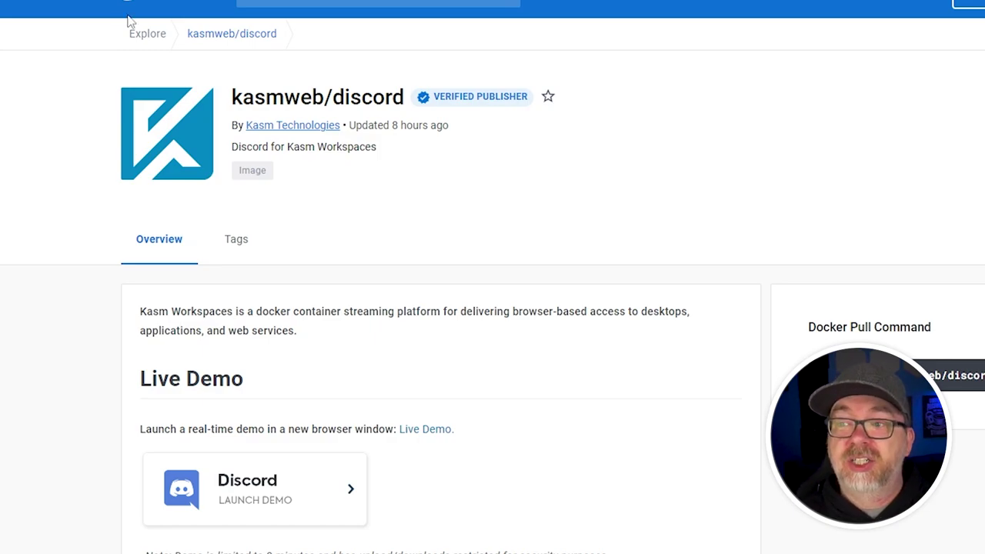
Read the kasmweb/discord overview, then select the 1.12.0-rolling tag from the Tags list
scroll(411, 361, "down", 10)
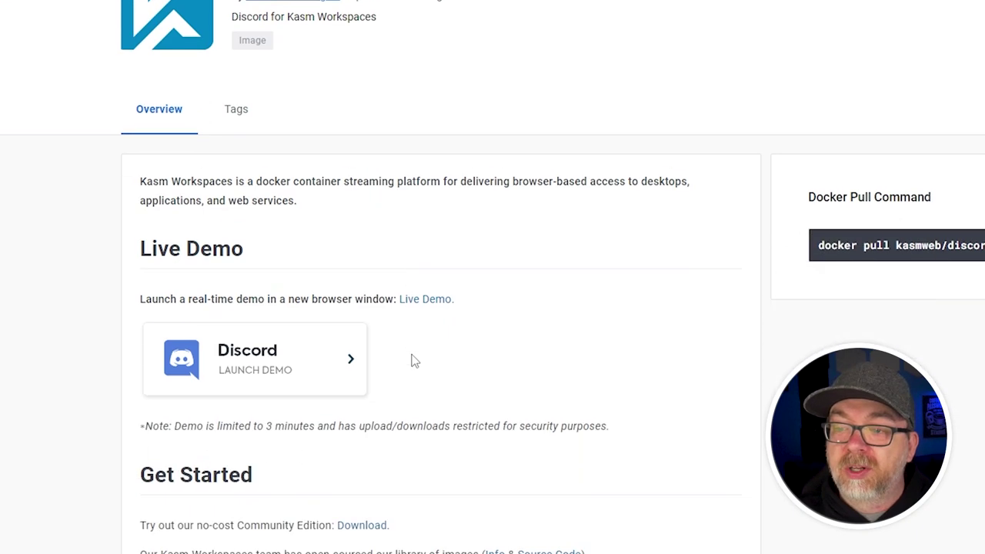
scroll(411, 361, "down", 9)
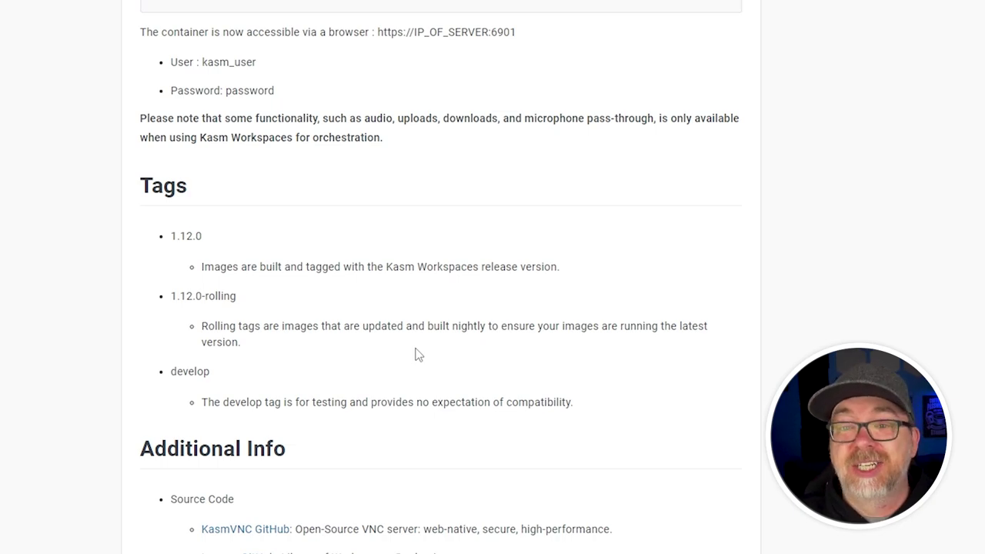
scroll(416, 354, "up", 15)
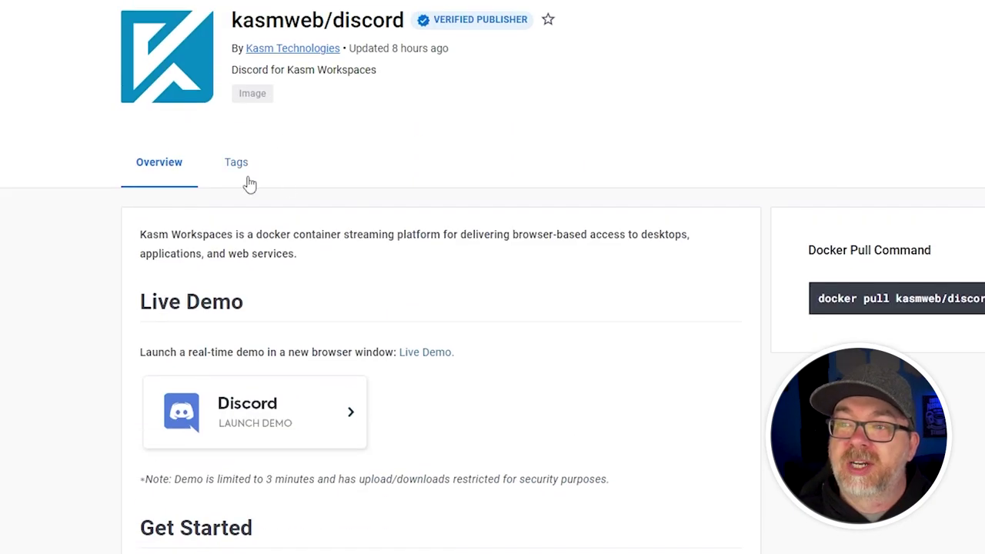
left_click(249, 184)
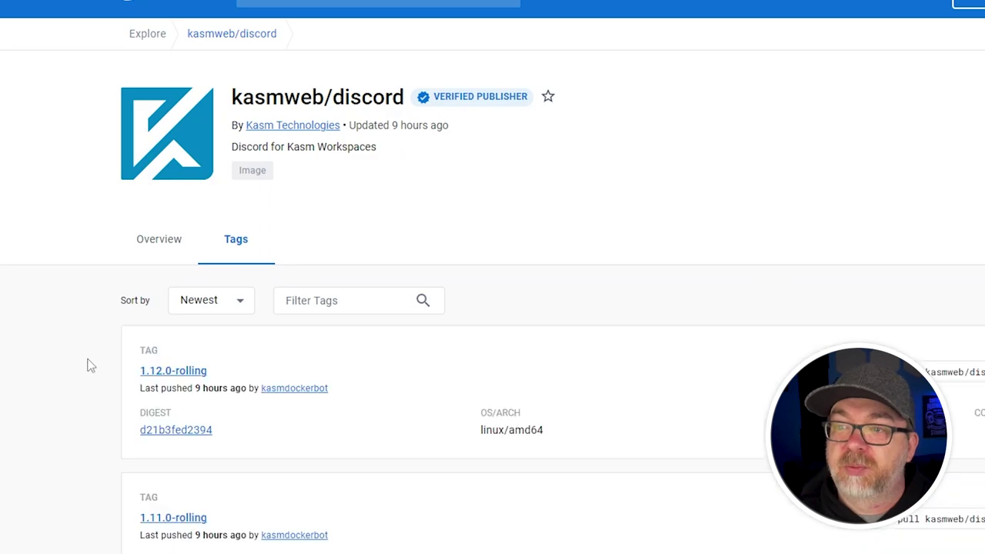
left_click_drag(133, 378, 208, 379)
key("ctrl+c")
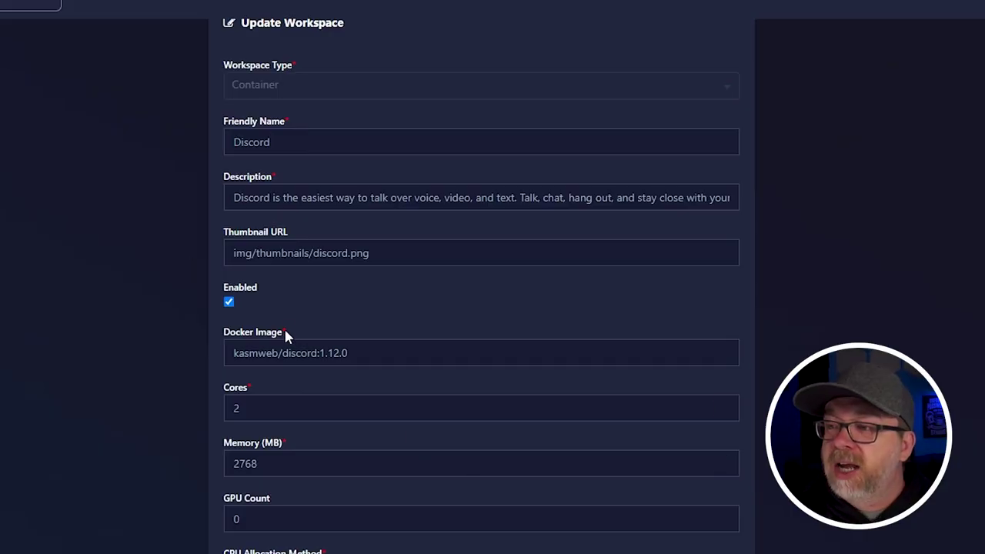
Replace the Docker Image version 1.12.0 with 1.12.0-rolling and submit the workspace
left_click_drag(319, 353, 348, 353)
key("ctrl+v")
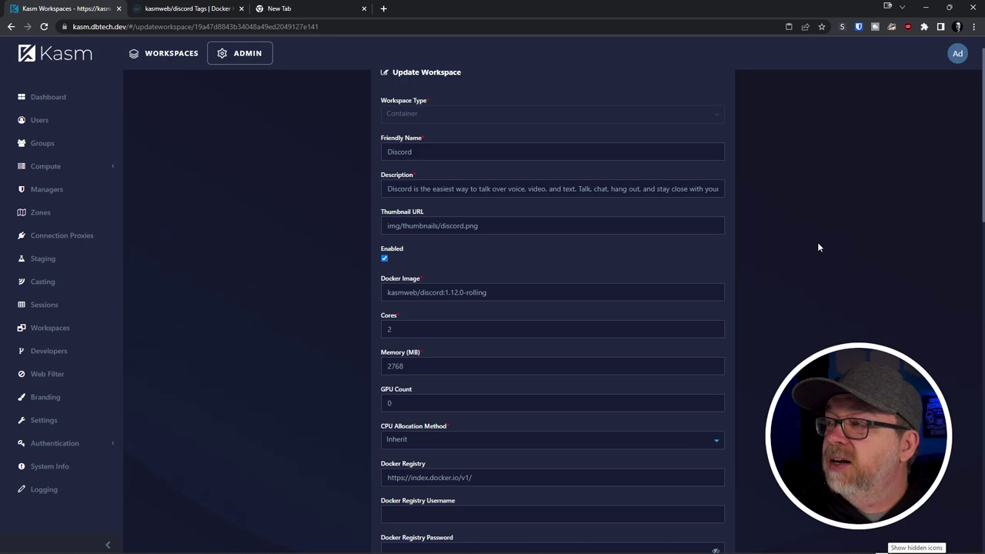
scroll(819, 247, "down", 15)
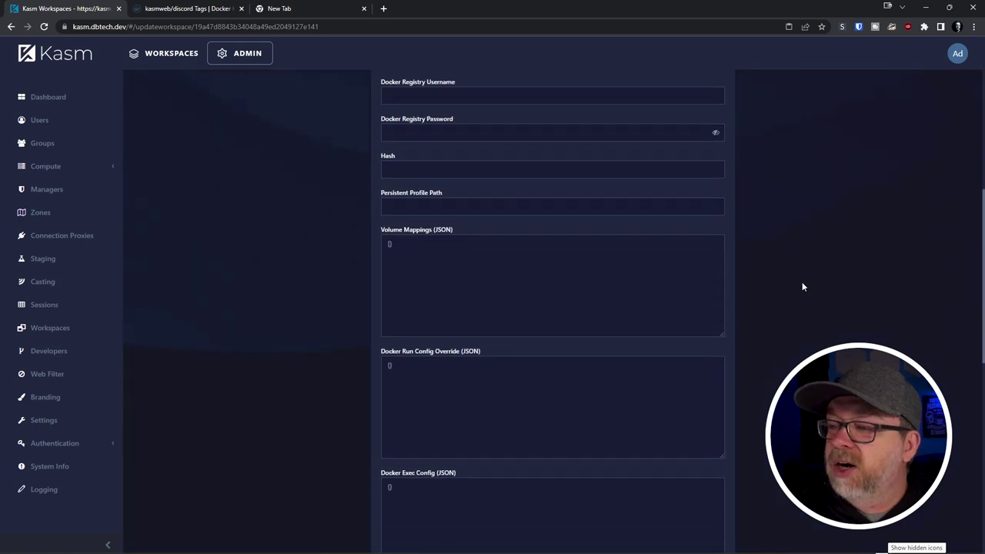
left_click(669, 521)
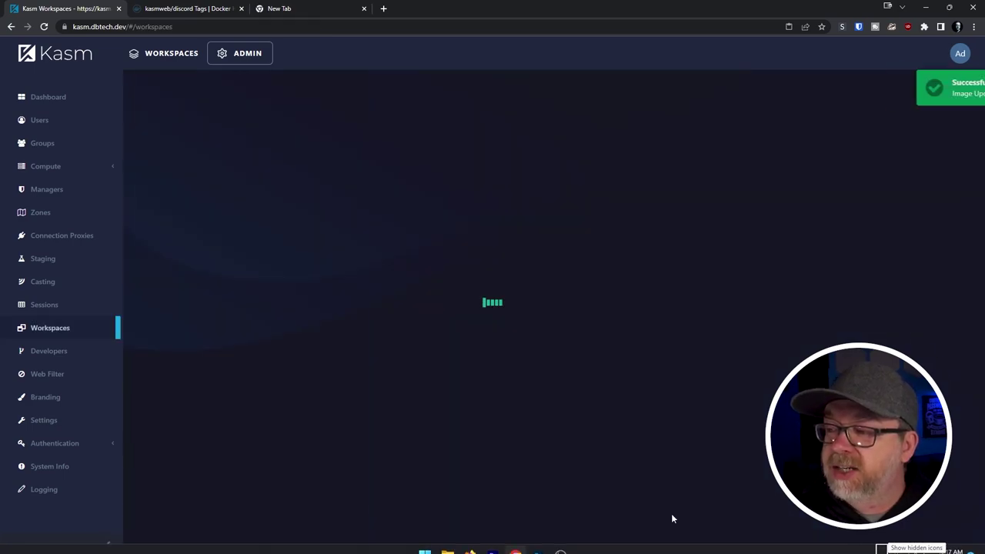
Launch a Discord session from the user dashboard, retrying after the error
left_click(165, 62)
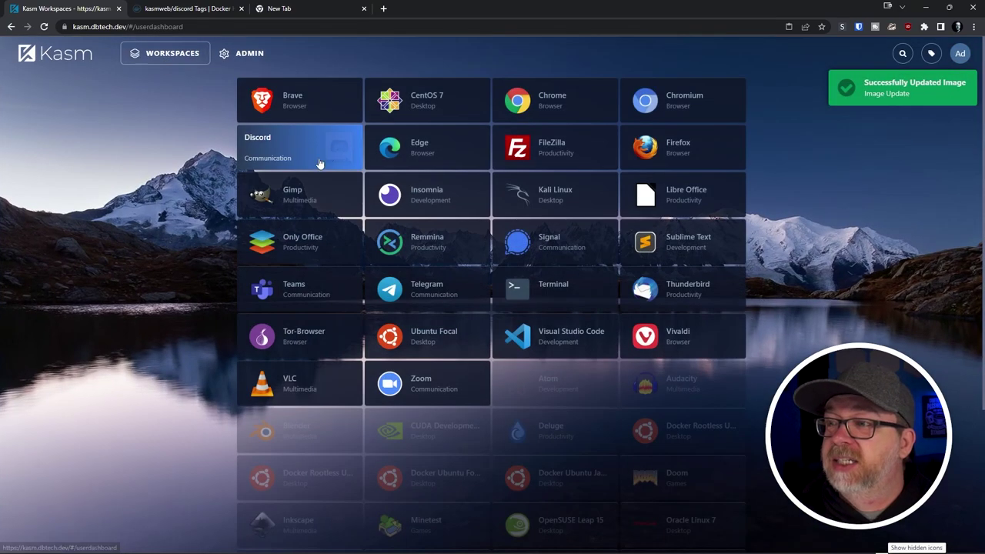
left_click(291, 151)
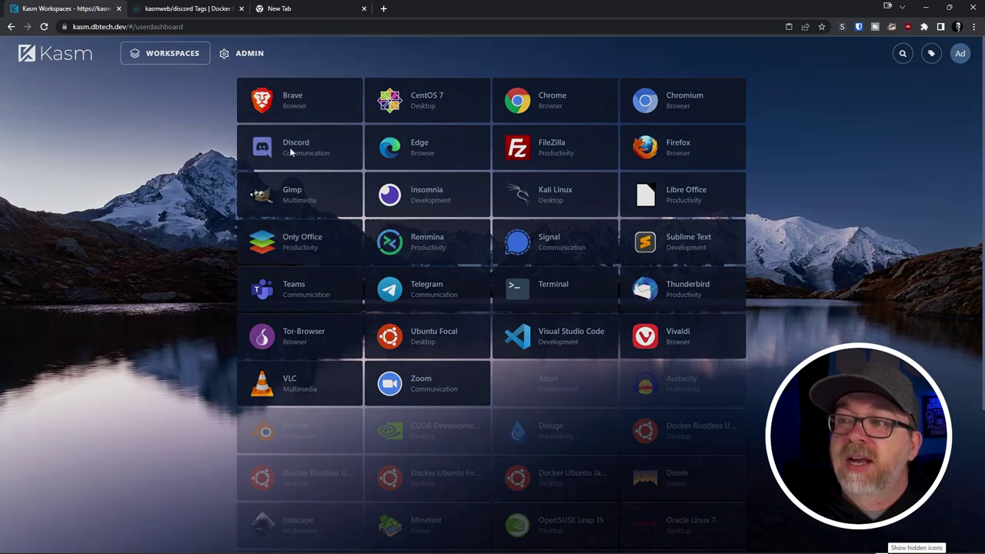
left_click(497, 358)
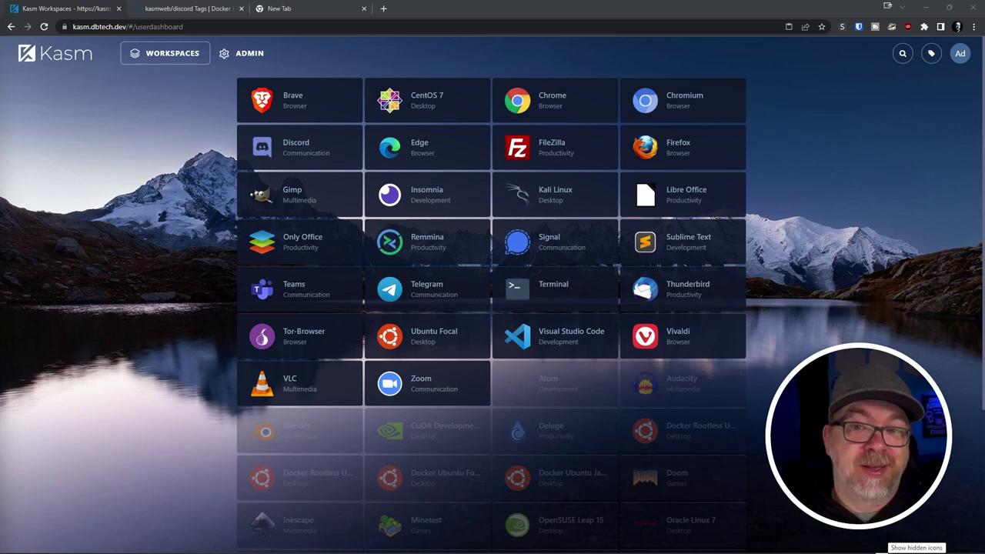
left_click(293, 154)
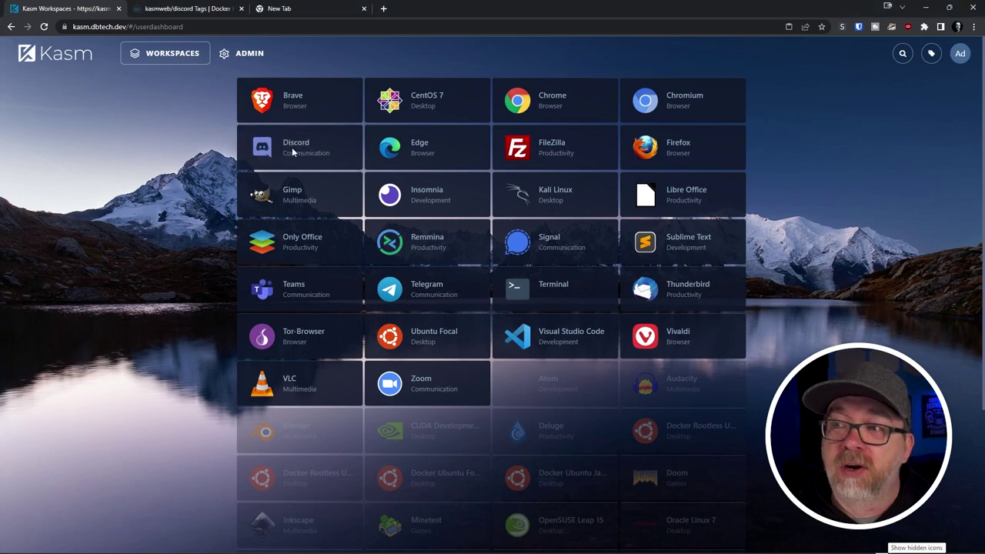
left_click(488, 352)
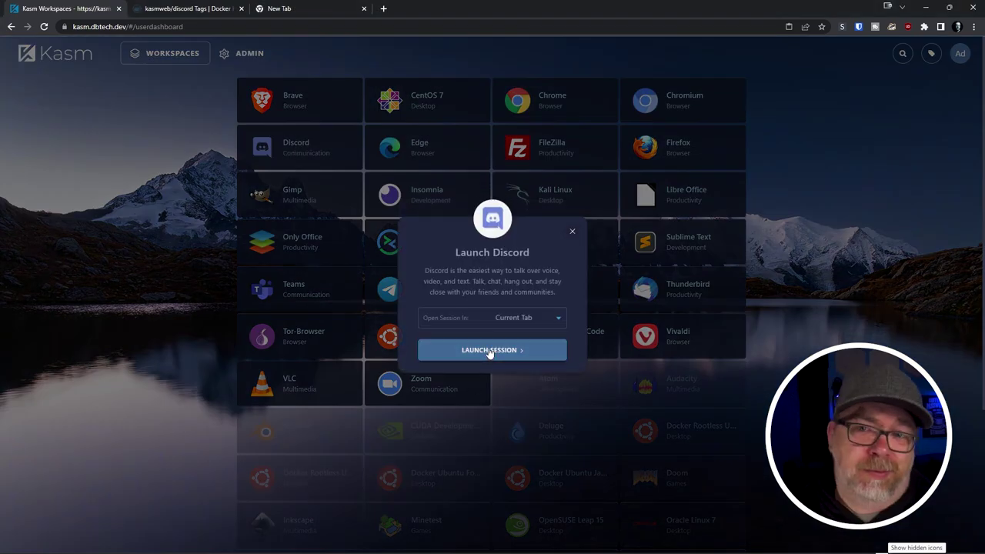
left_click(489, 351)
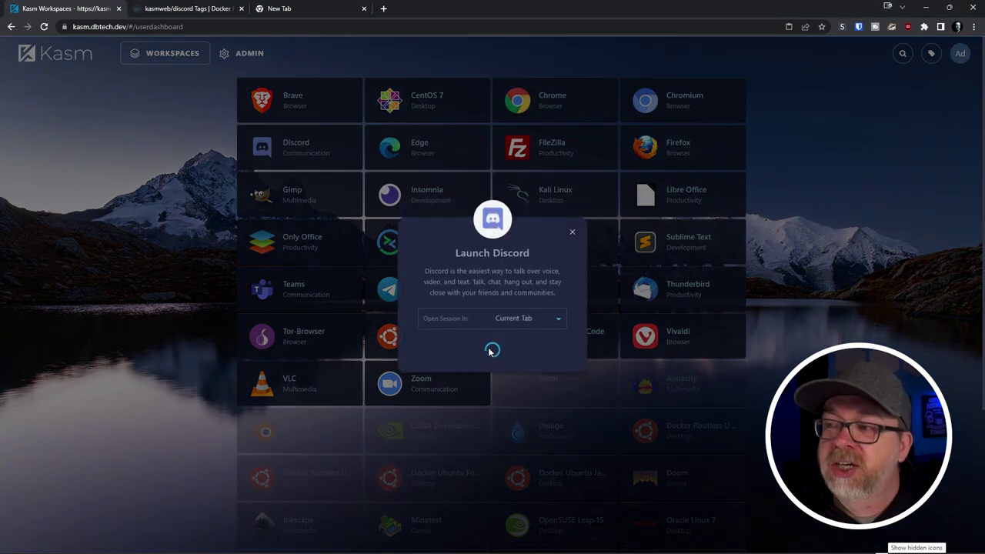
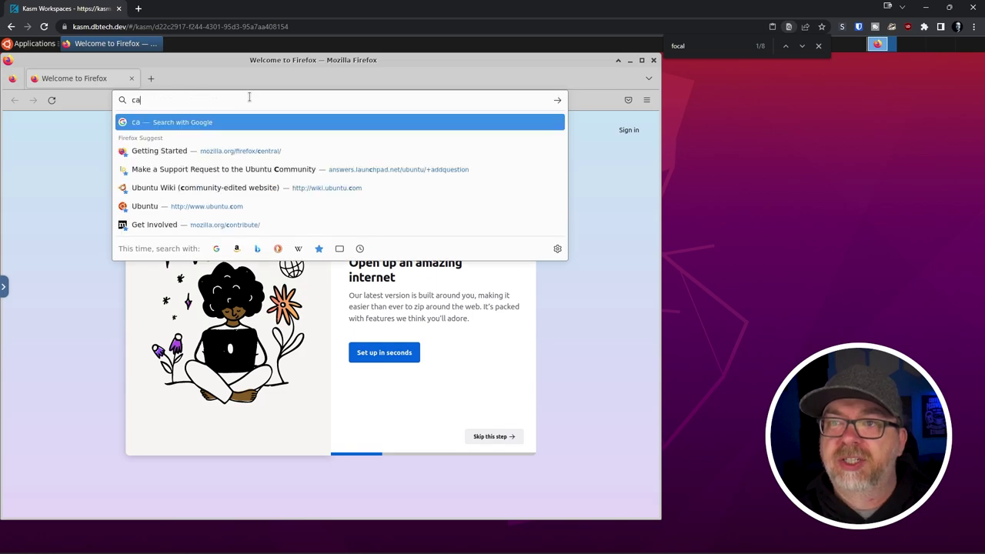
Search Google for 'cat pictures' and open a larger preview of a cat photo
type("ictures")
key("Return")
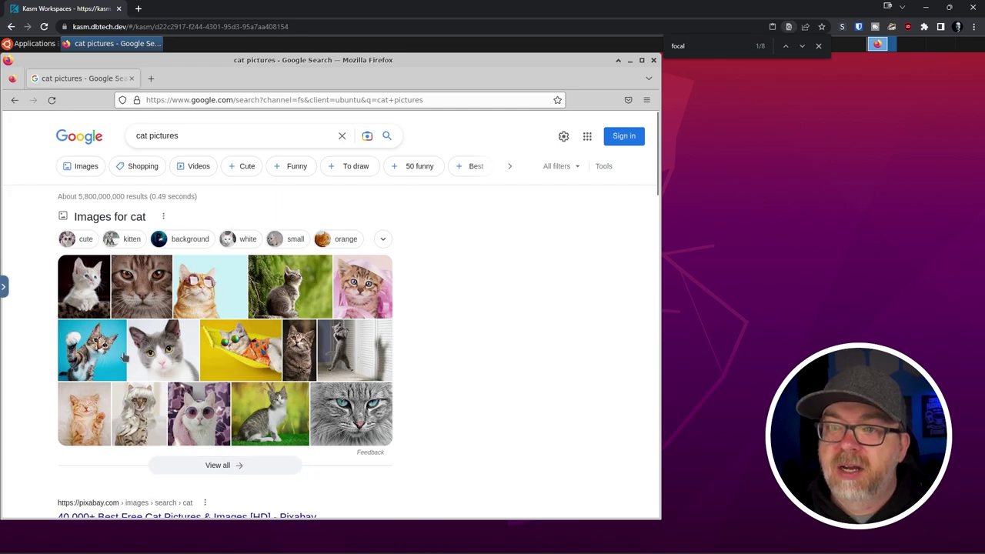
left_click(133, 291)
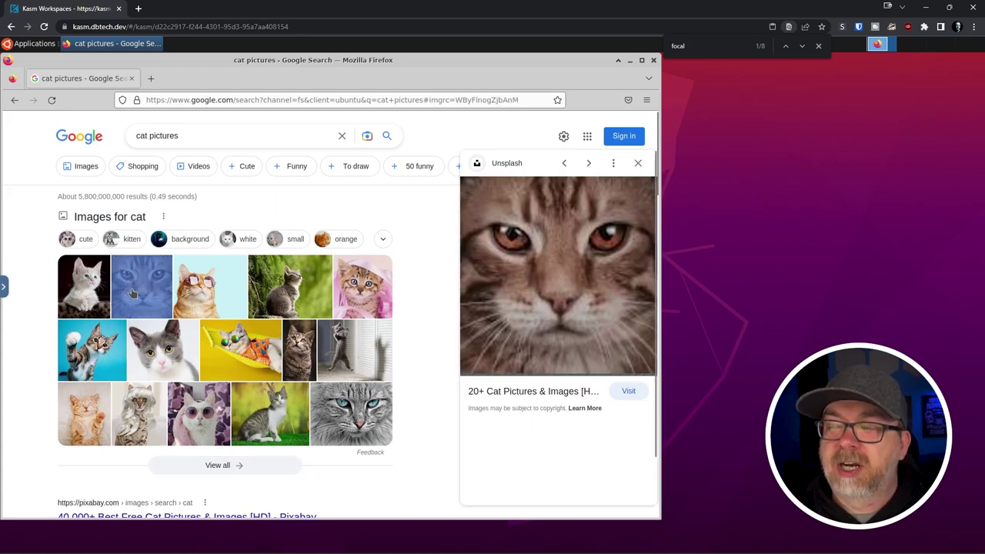
Save the previewed cat photo into Pictures and close Firefox
right_click(543, 258)
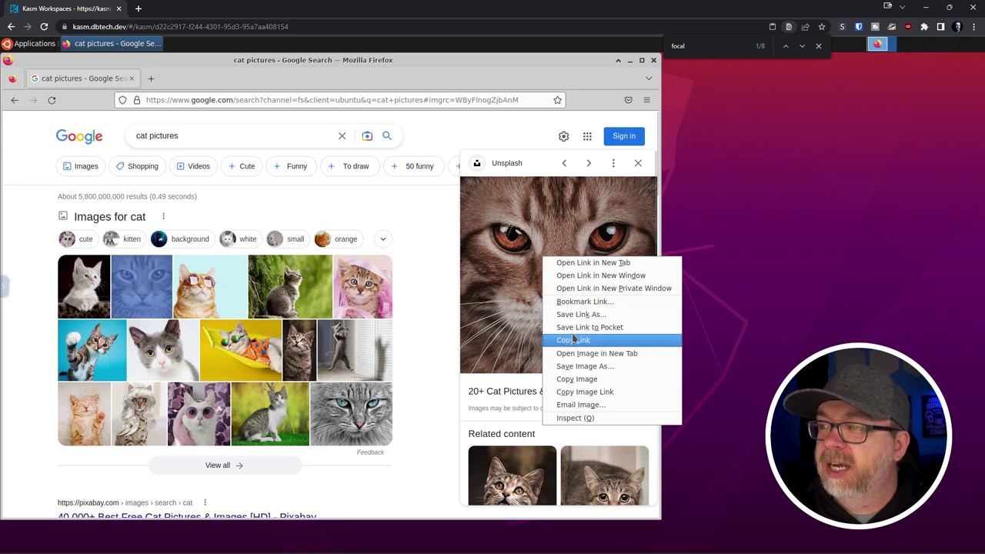
left_click(609, 369)
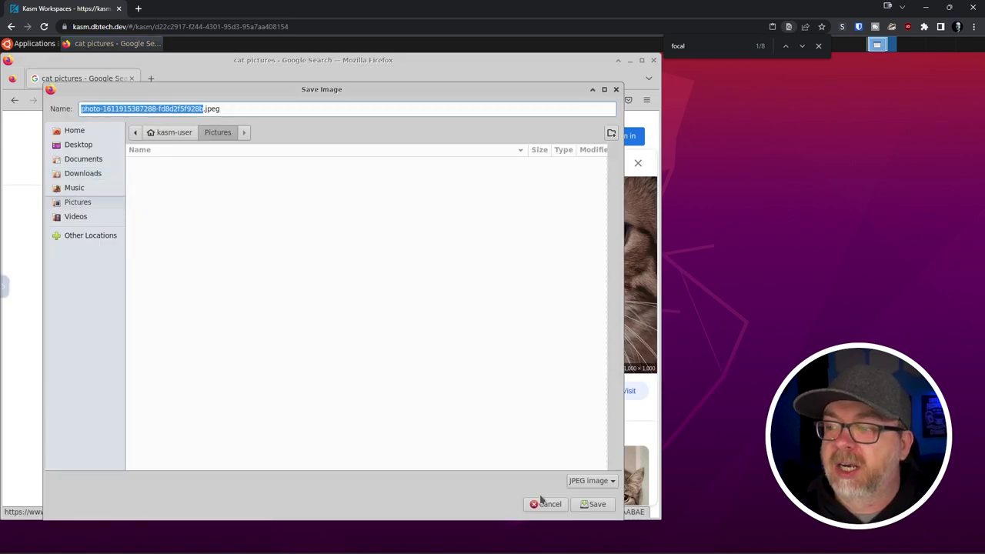
left_click(583, 506)
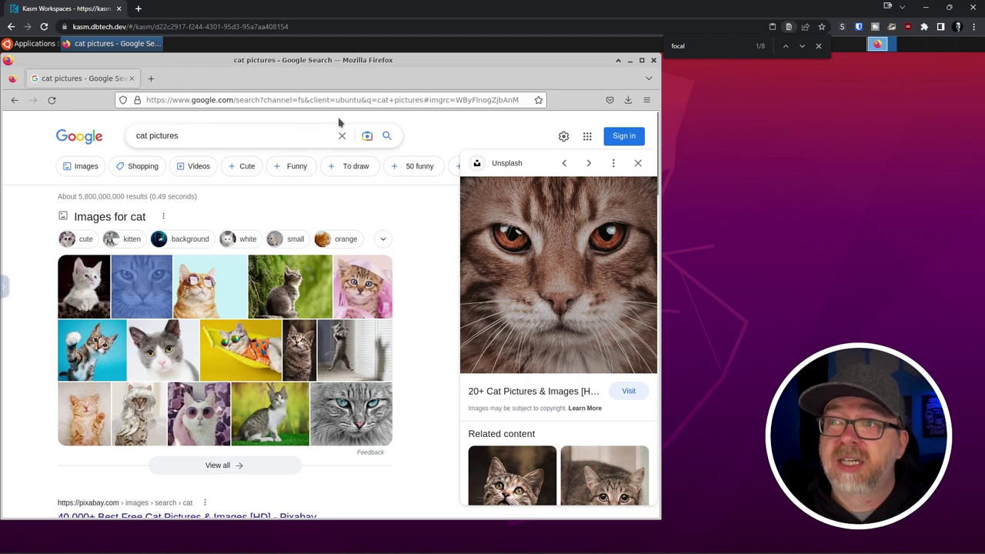
left_click(654, 60)
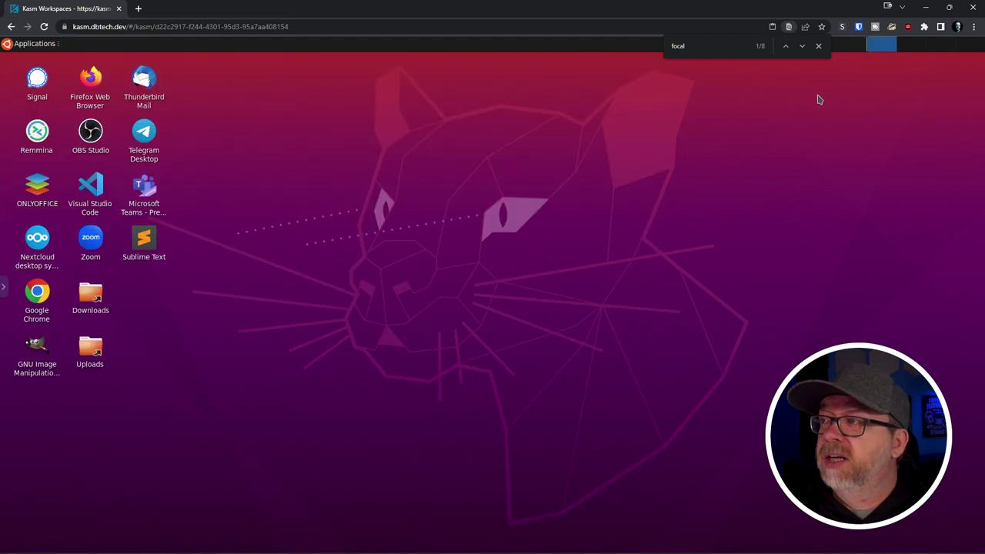
left_click(818, 47)
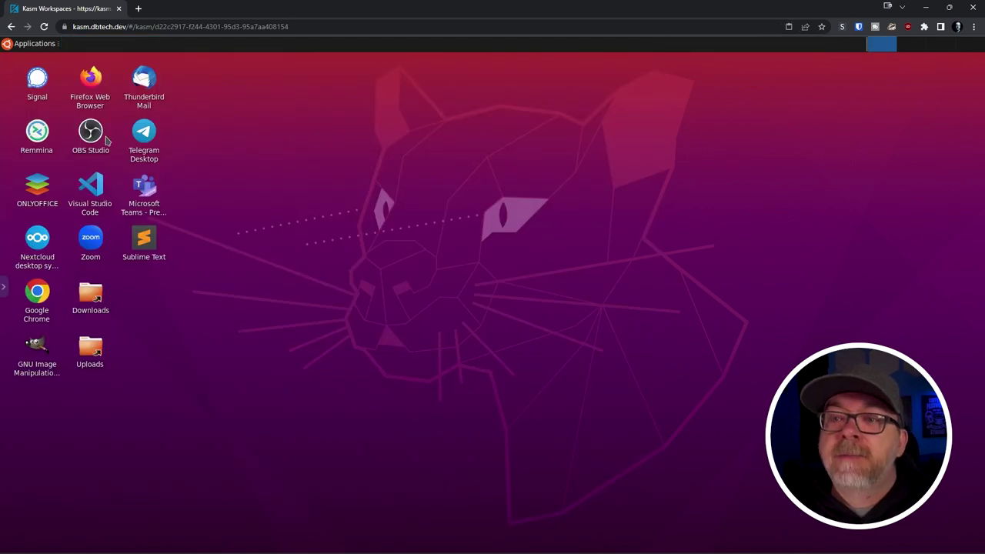
double_click(90, 294)
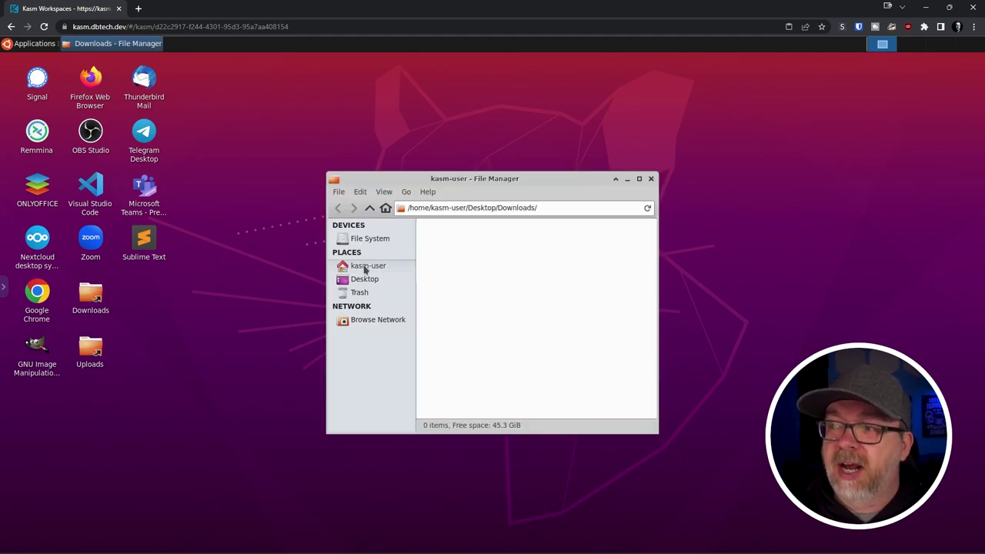
left_click(366, 267)
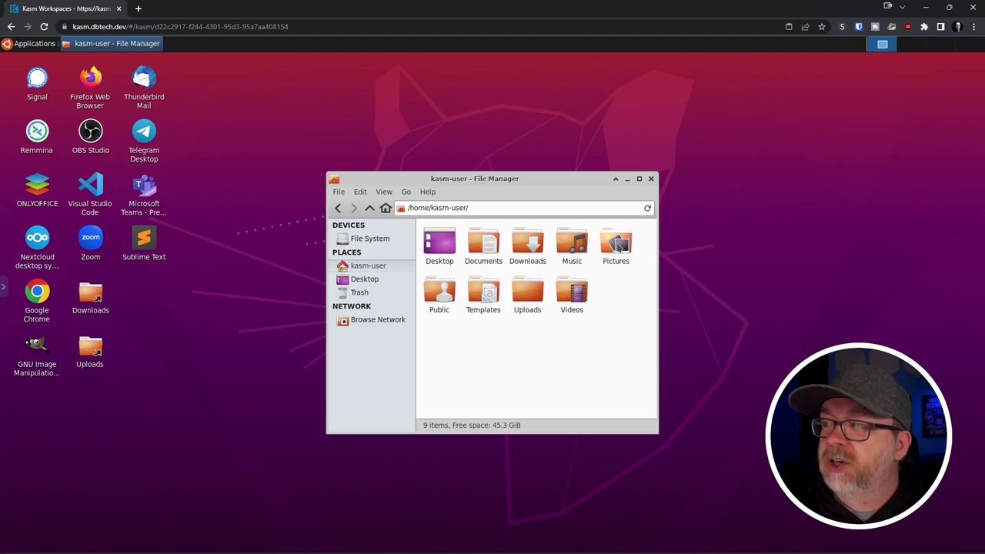
double_click(618, 245)
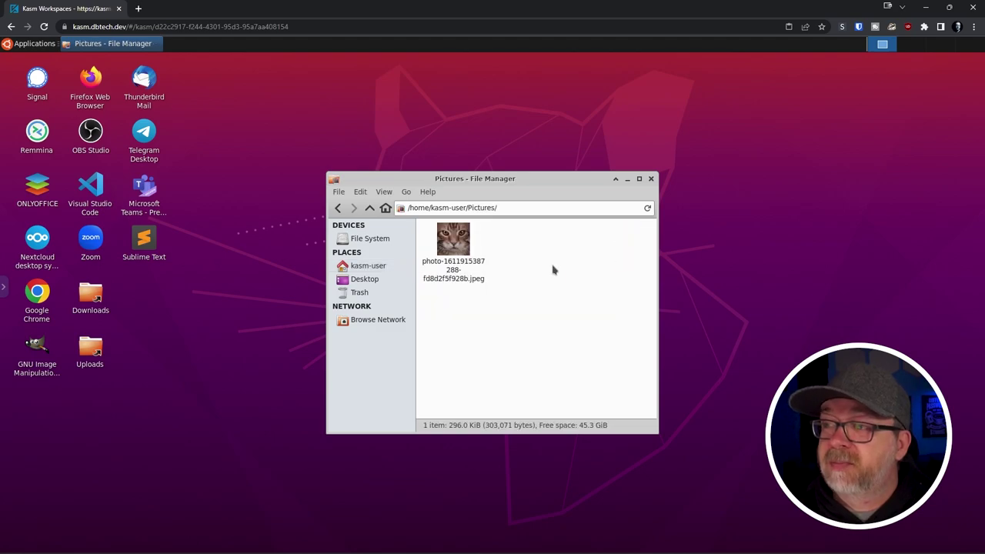
left_click(453, 243)
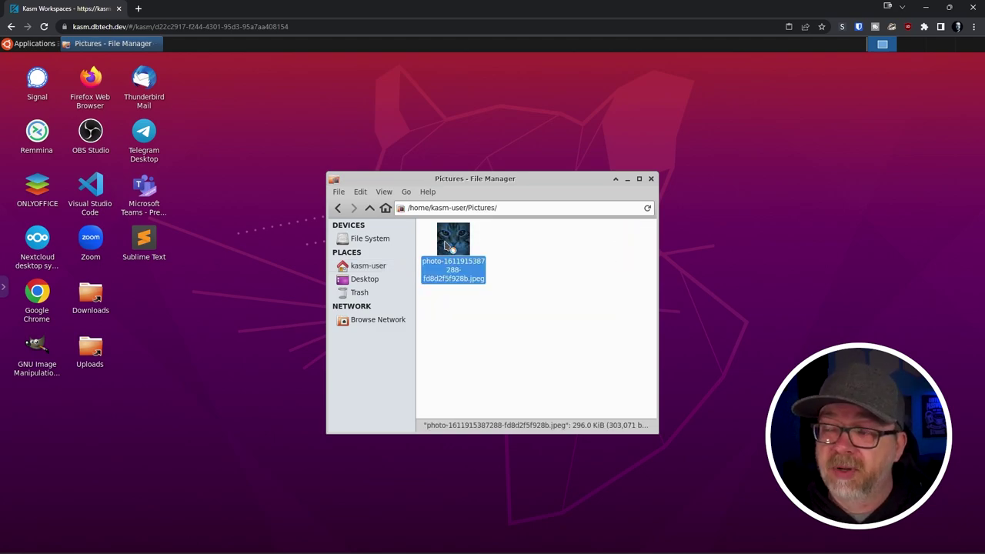
double_click(452, 245)
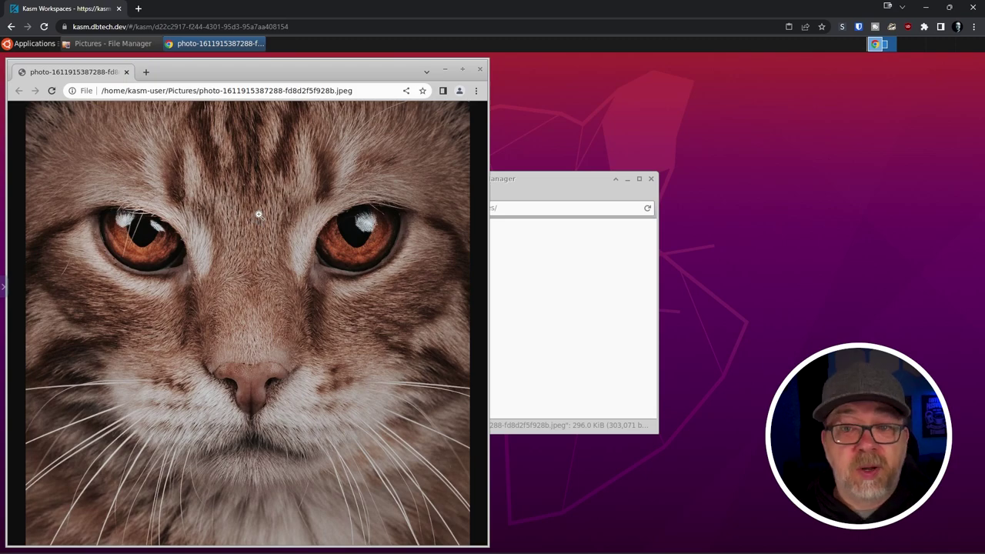
key("ctrl+w")
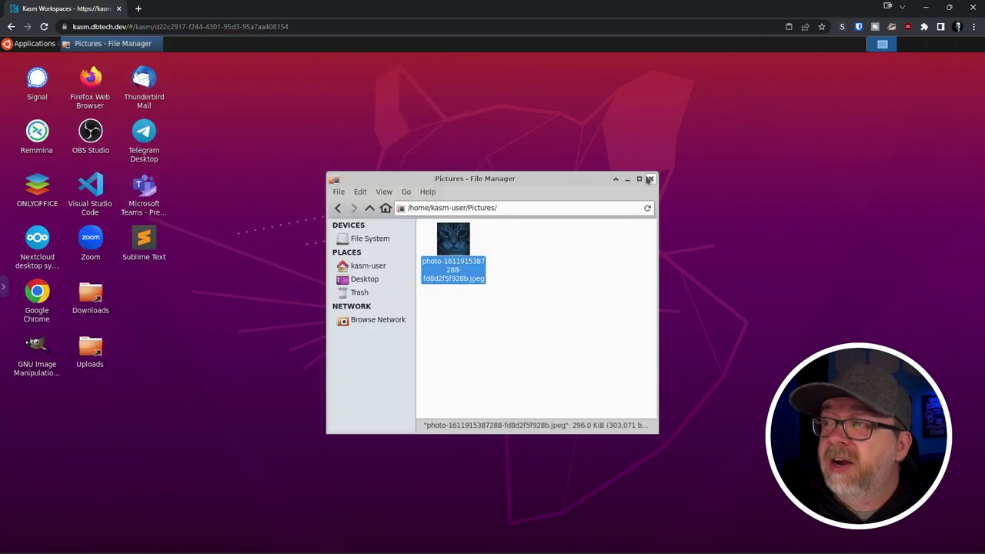
left_click(651, 179)
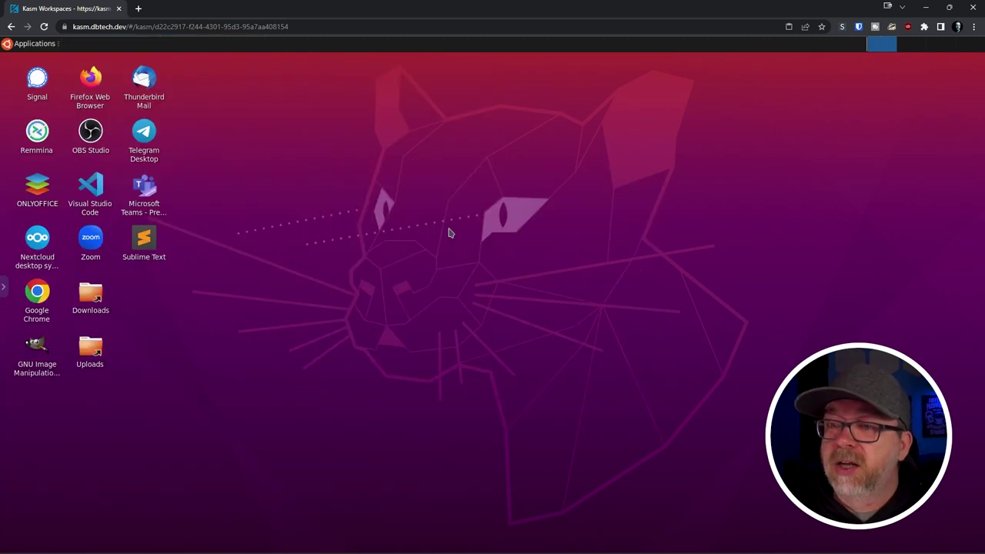
Delete the running Ubuntu Focal session, then launch a new Ubuntu Focal session
left_click(5, 293)
left_click(75, 398)
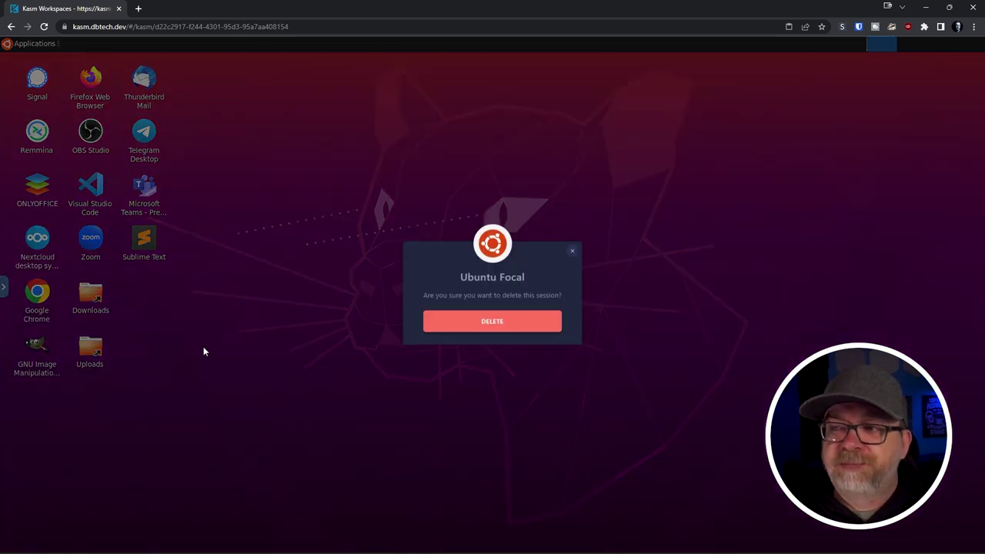
left_click(491, 324)
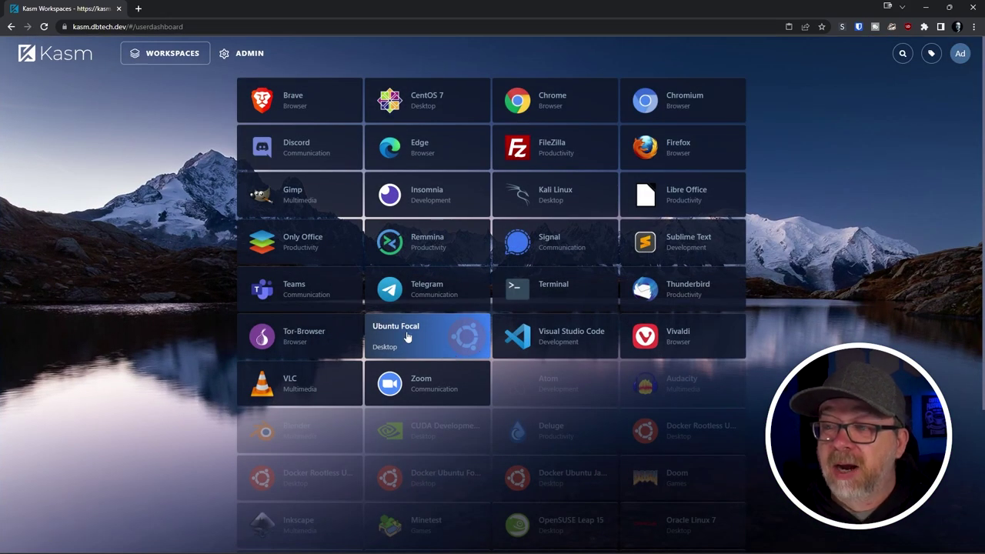
left_click(407, 337)
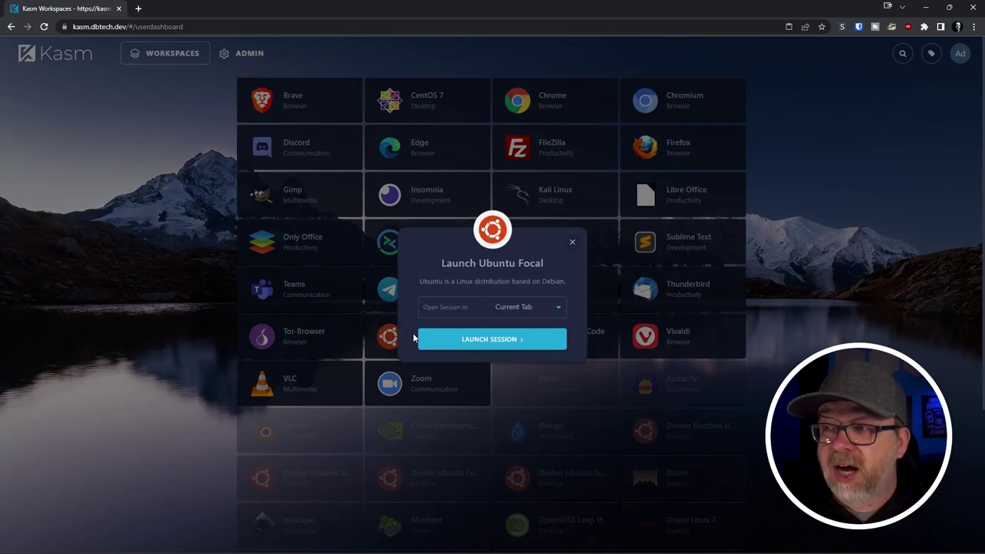
left_click(466, 346)
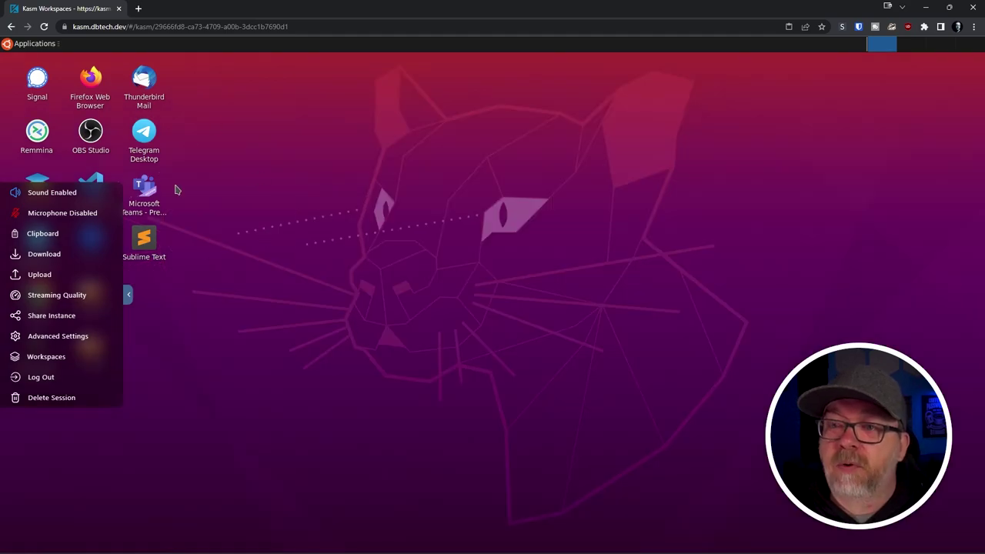
Check that the kasm-user Pictures folder is empty, then close File Manager
left_click(129, 298)
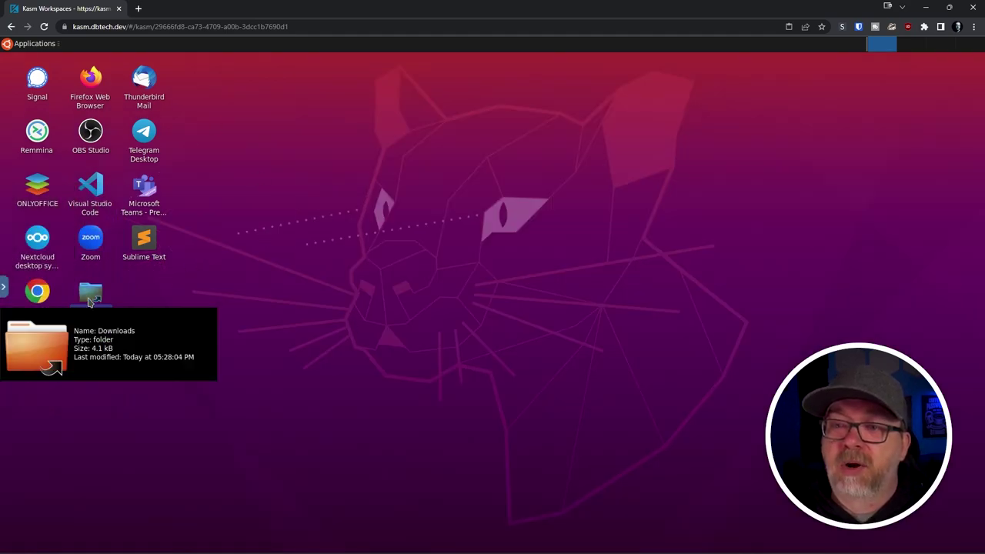
double_click(90, 297)
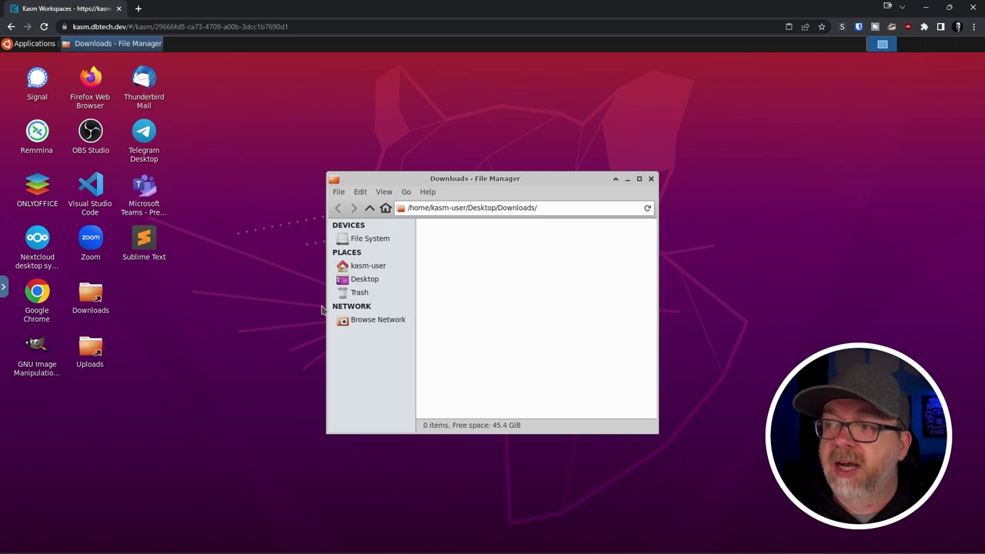
left_click(361, 265)
double_click(616, 245)
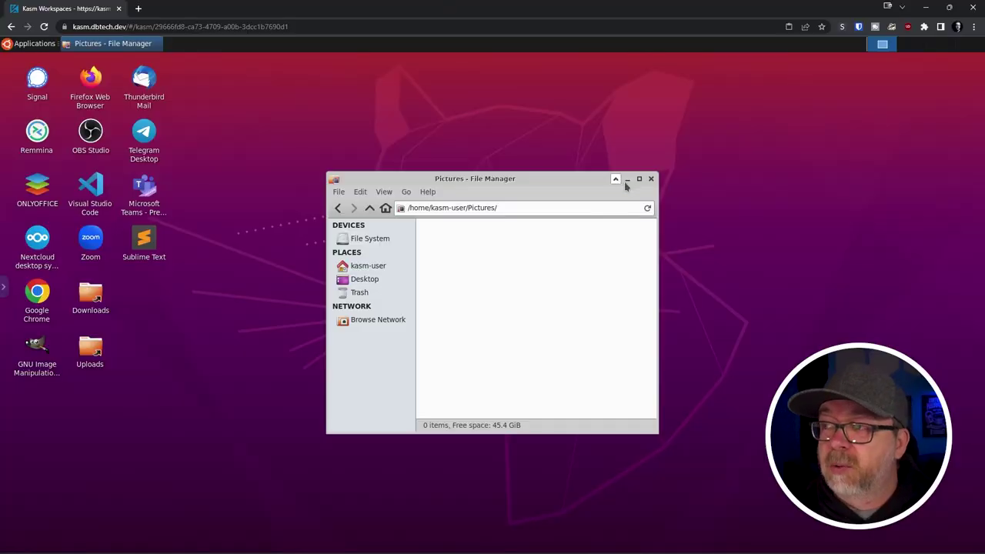
left_click(650, 179)
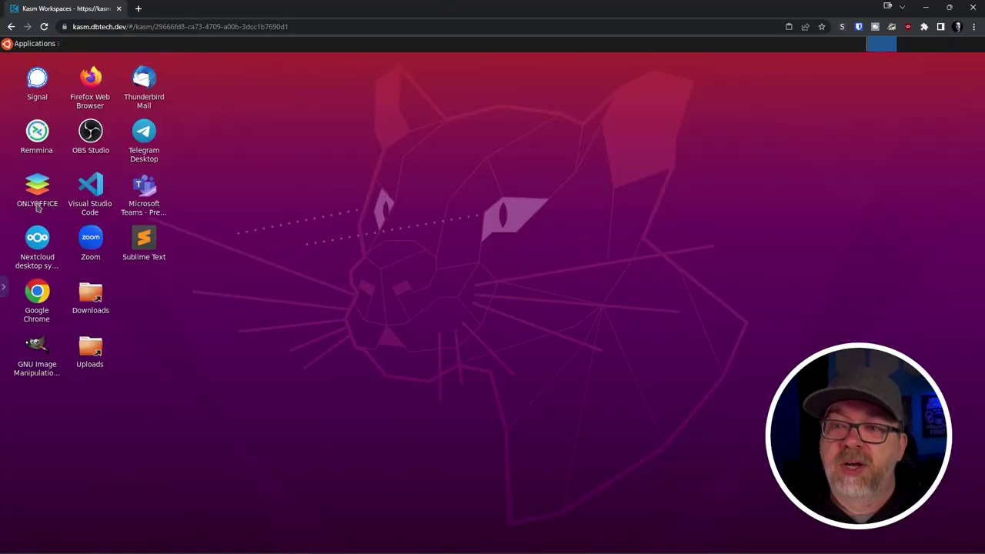
Delete the current session from the Kasm side panel
left_click(6, 287)
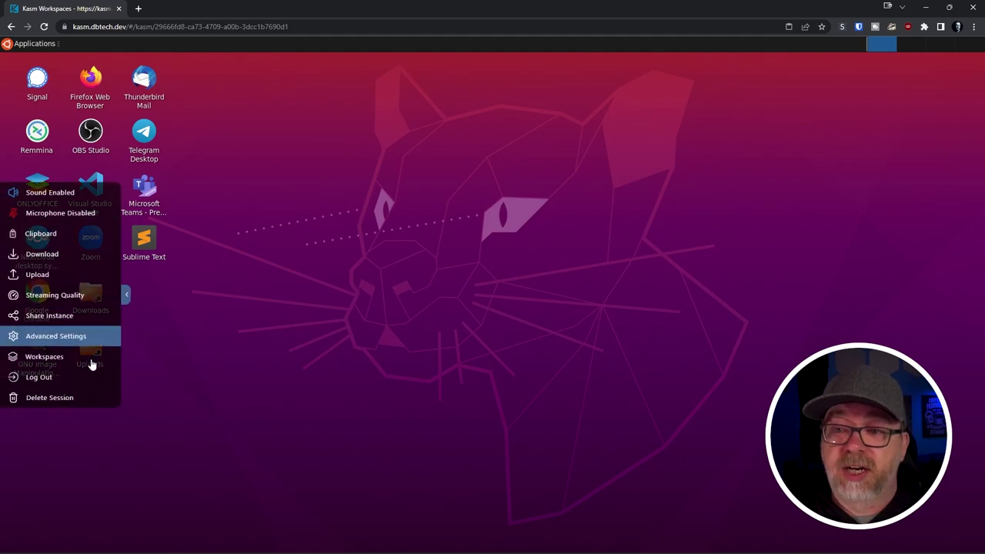
left_click(97, 398)
left_click(517, 330)
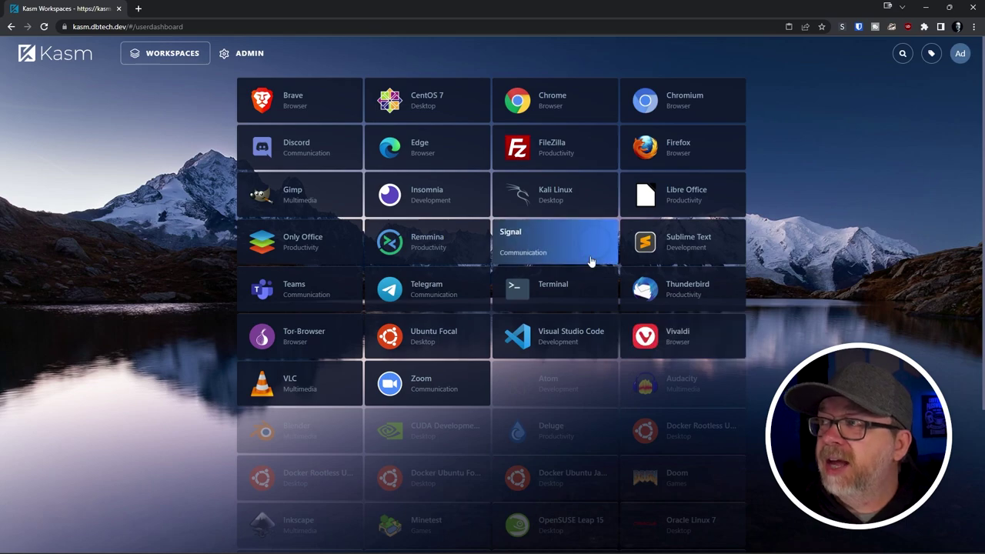
In the admin Workspaces list, find 'focal' and open the Ubuntu Focal workspace for editing
left_click(235, 56)
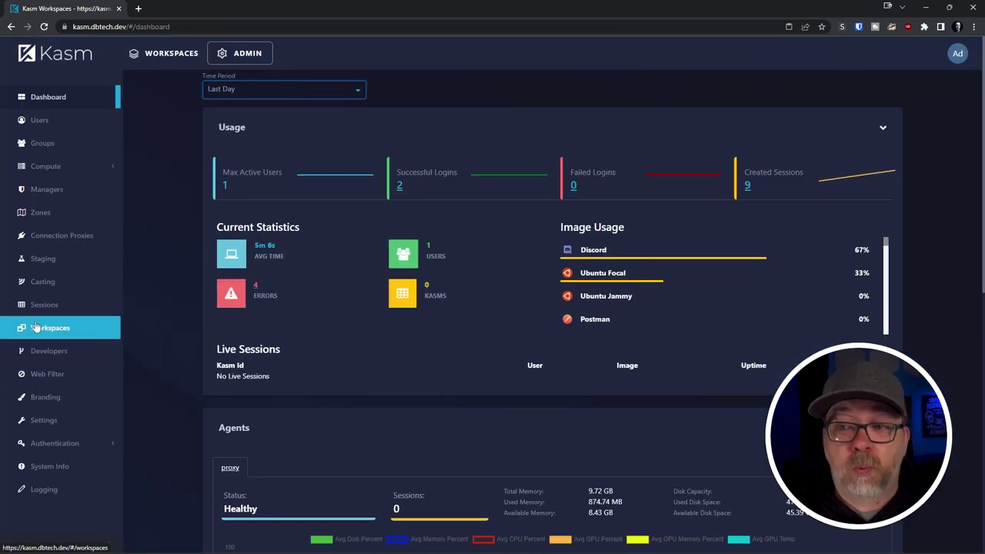
left_click(35, 327)
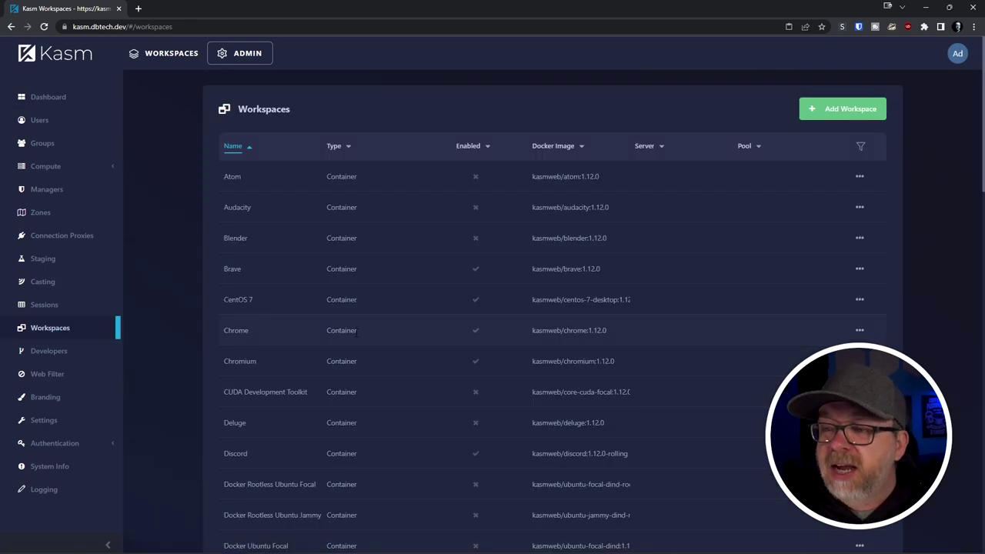
scroll(362, 338, "down", 2)
key("ctrl+f")
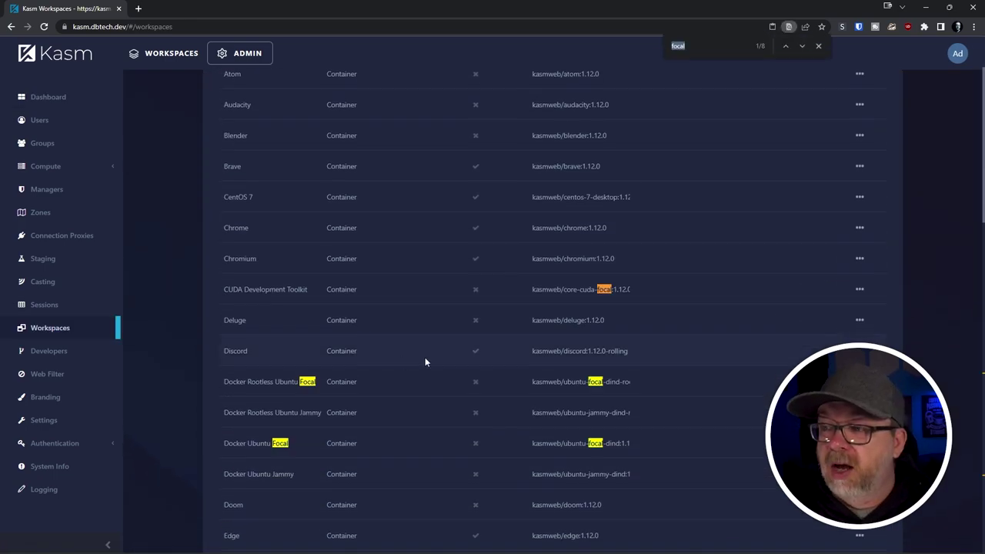
scroll(424, 357, "down", 10)
scroll(429, 354, "down", 6)
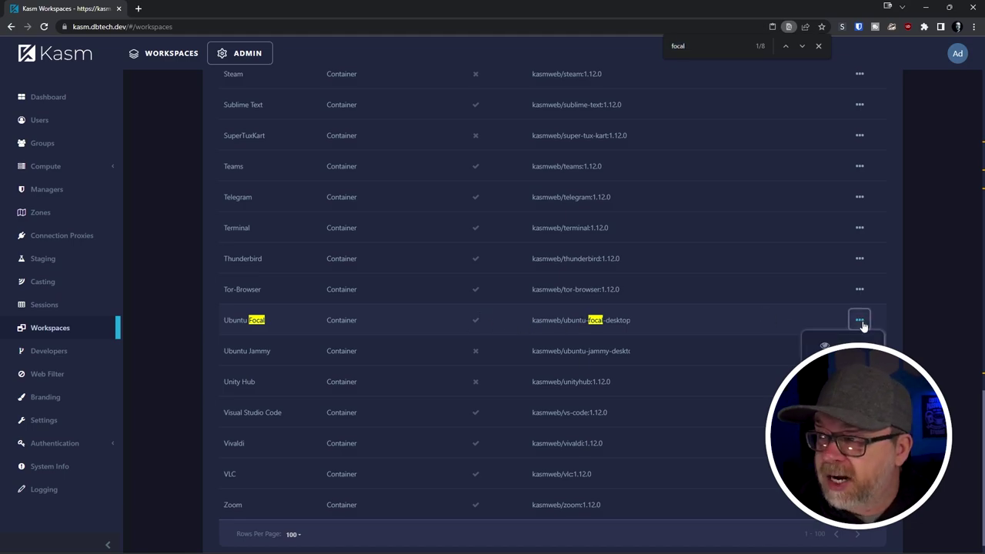
left_click(835, 346)
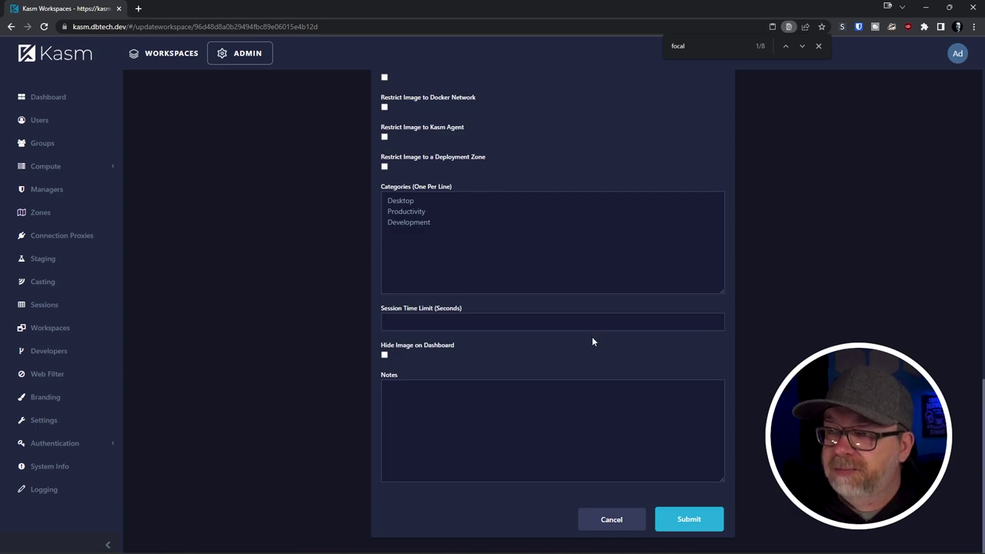
Set Persistent Profile Path to /home/persistence/profiles/ubuntu_focal/{username}
scroll(574, 342, "up", 15)
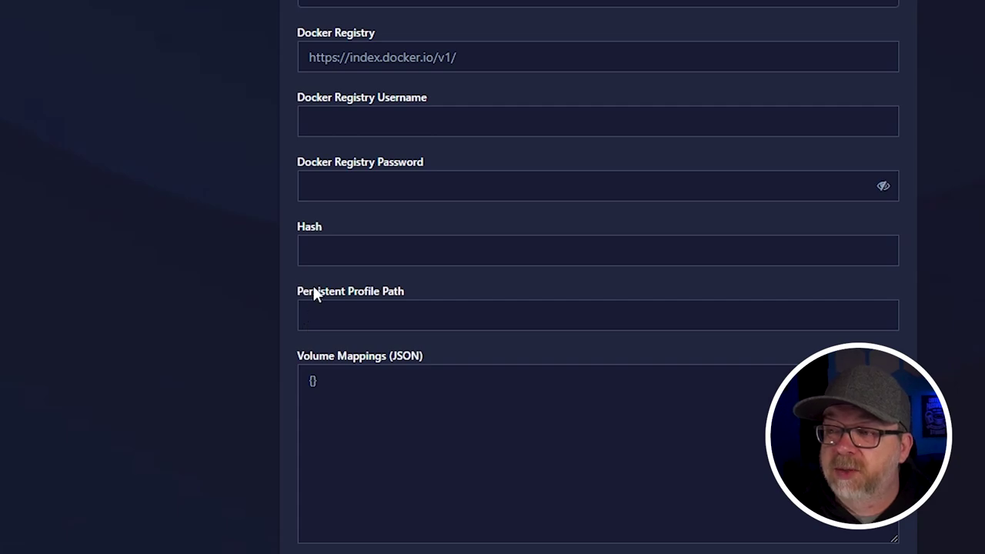
type("/home/persistence/profiles/ubuntu_focal/{username}")
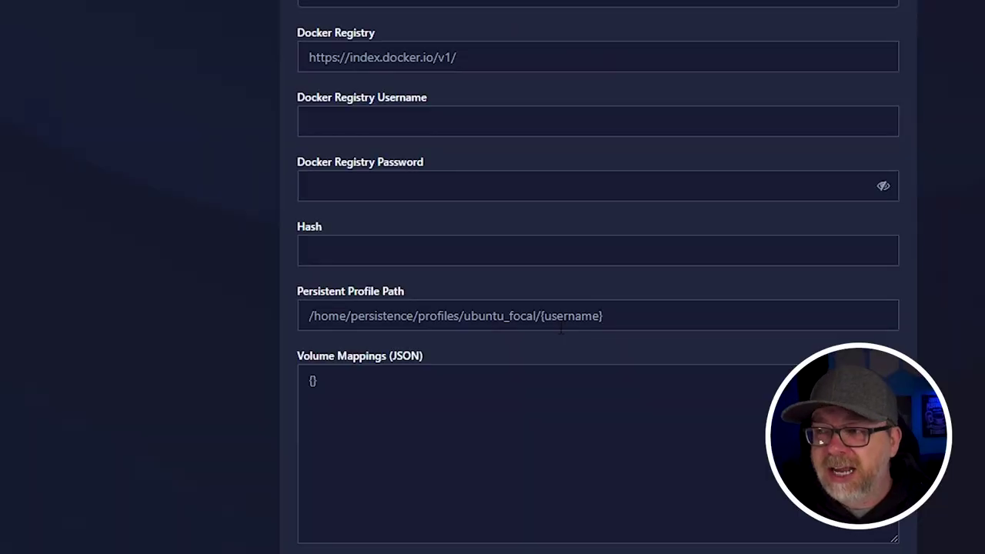
left_click(543, 315)
key("BackSpace")
key("End")
key("BackSpace")
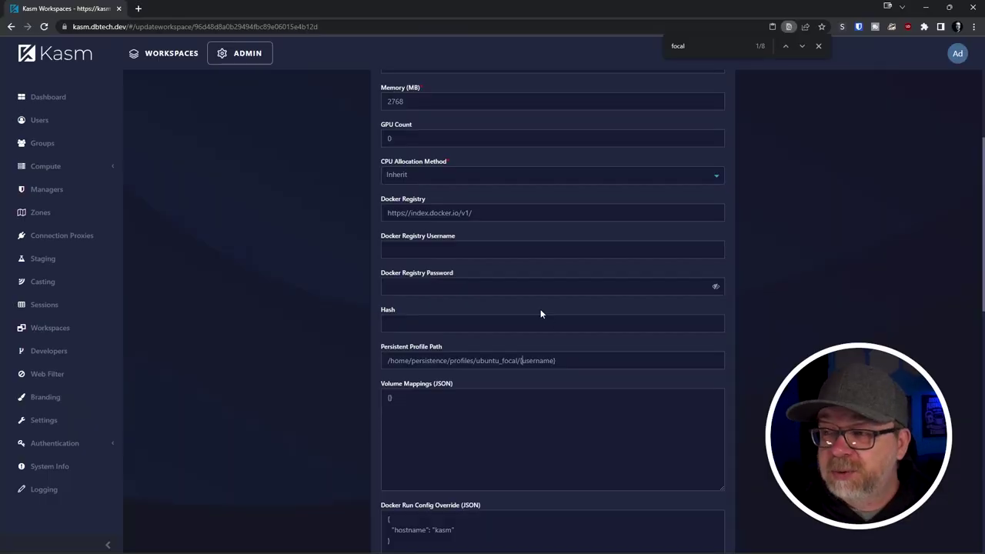
Submit the workspace settings and return to the Workspaces dashboard
scroll(521, 360, "down", 10)
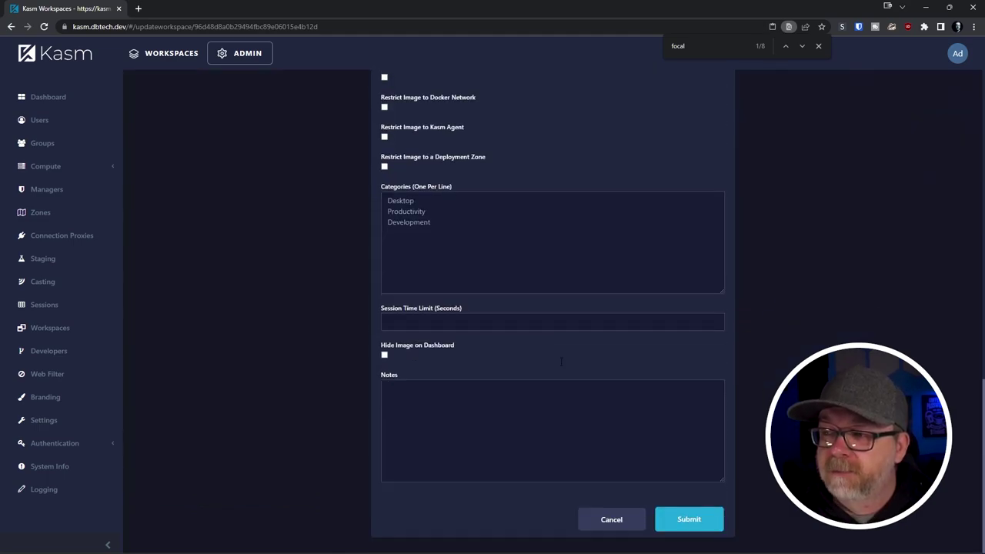
left_click(689, 520)
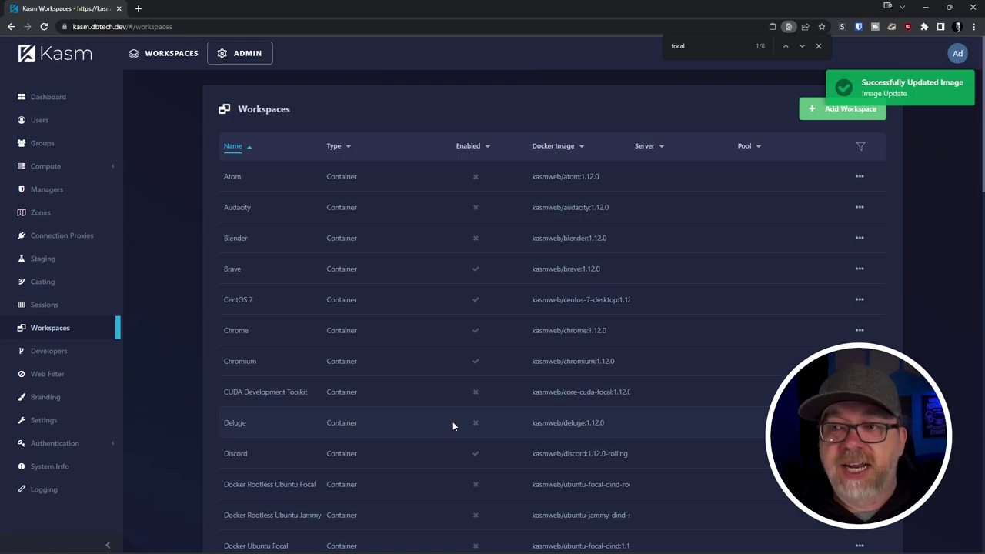
left_click(156, 54)
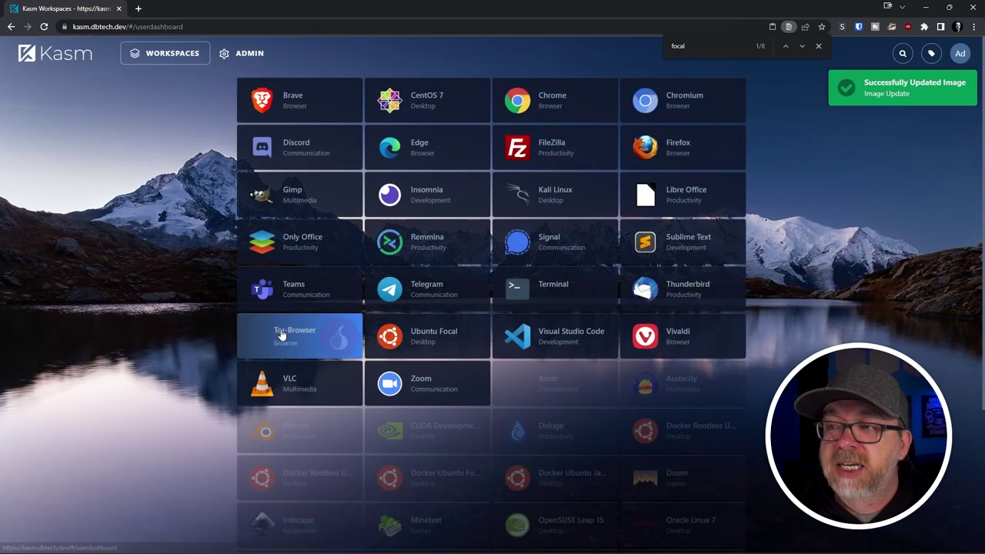
Launch Ubuntu Focal with the Persistent Profile option set to Enabled
left_click(398, 335)
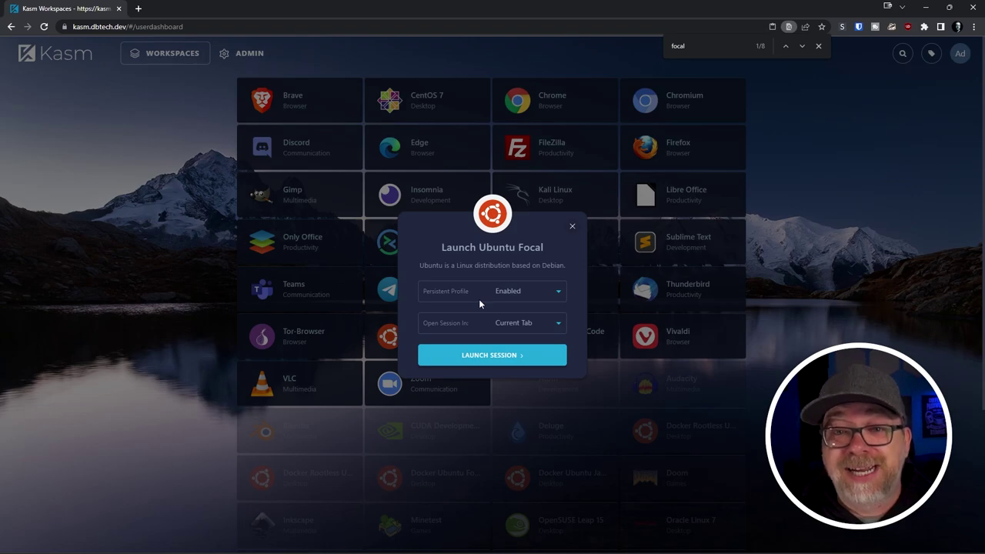
left_click(477, 298)
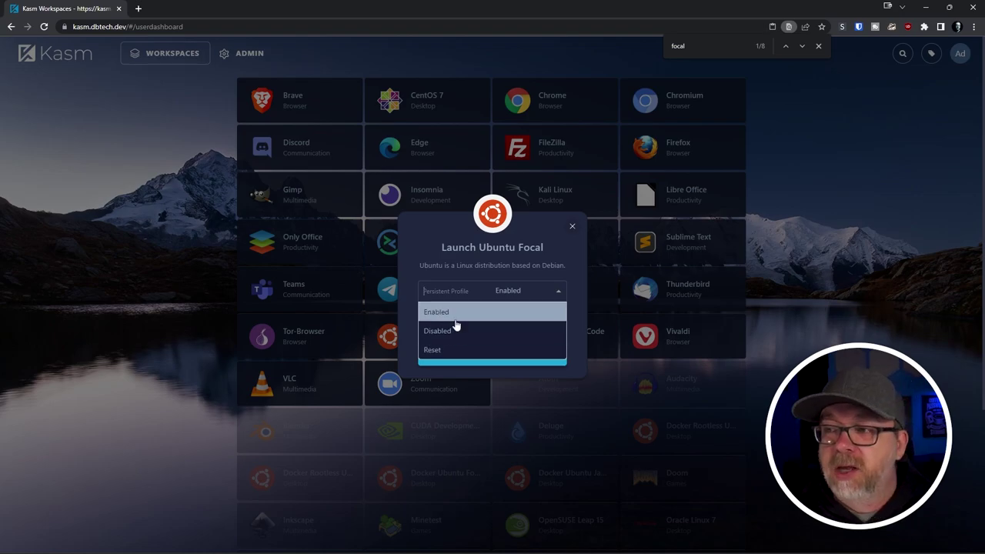
left_click(454, 314)
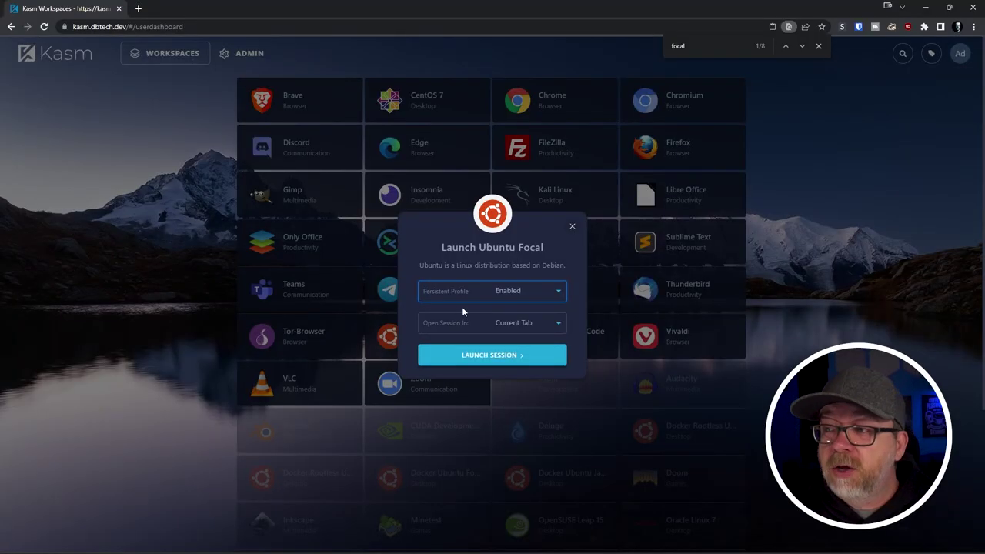
left_click(462, 294)
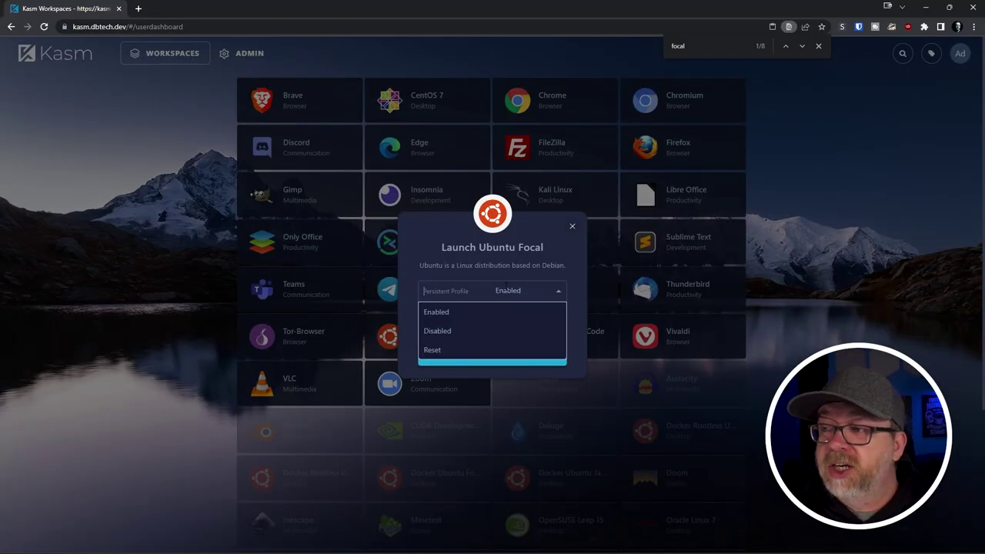
left_click(467, 332)
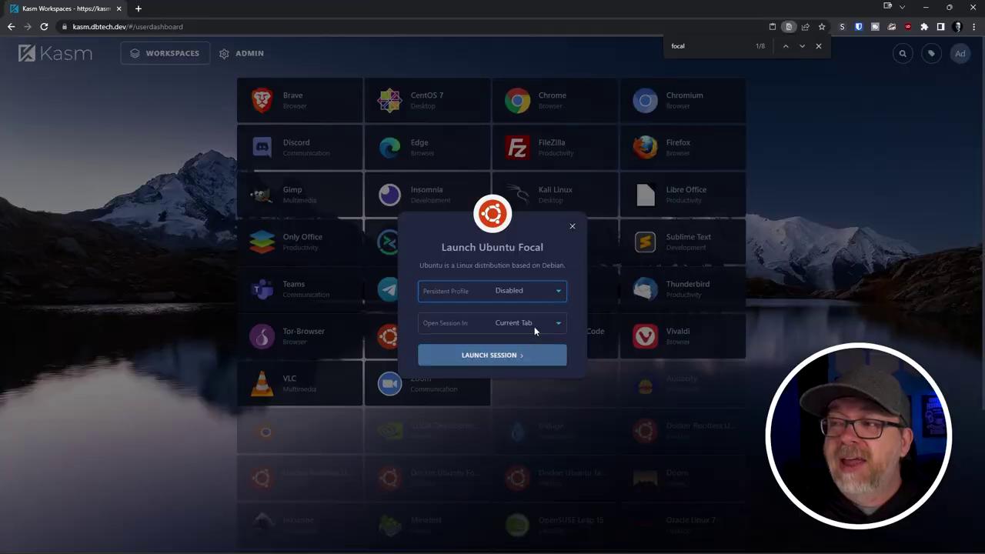
left_click(531, 291)
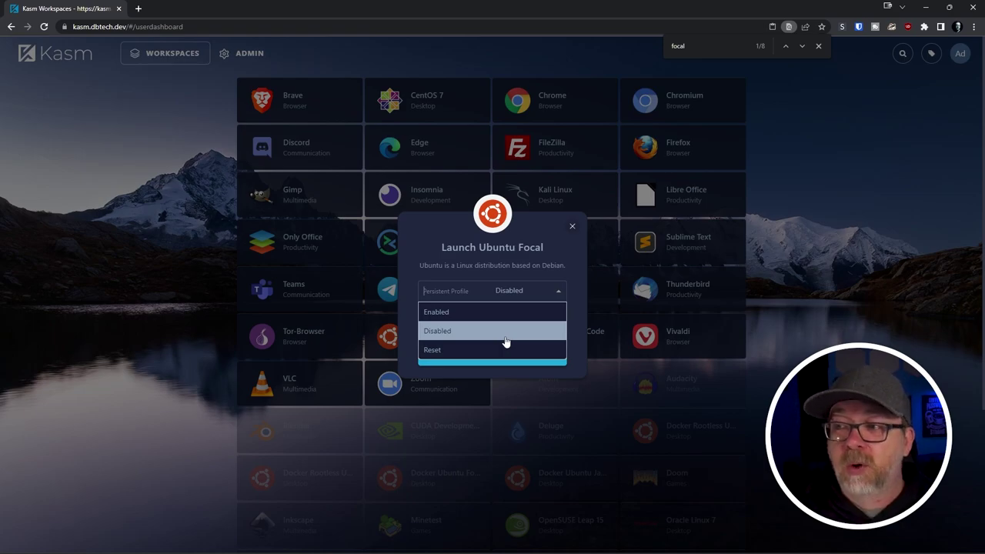
left_click(473, 312)
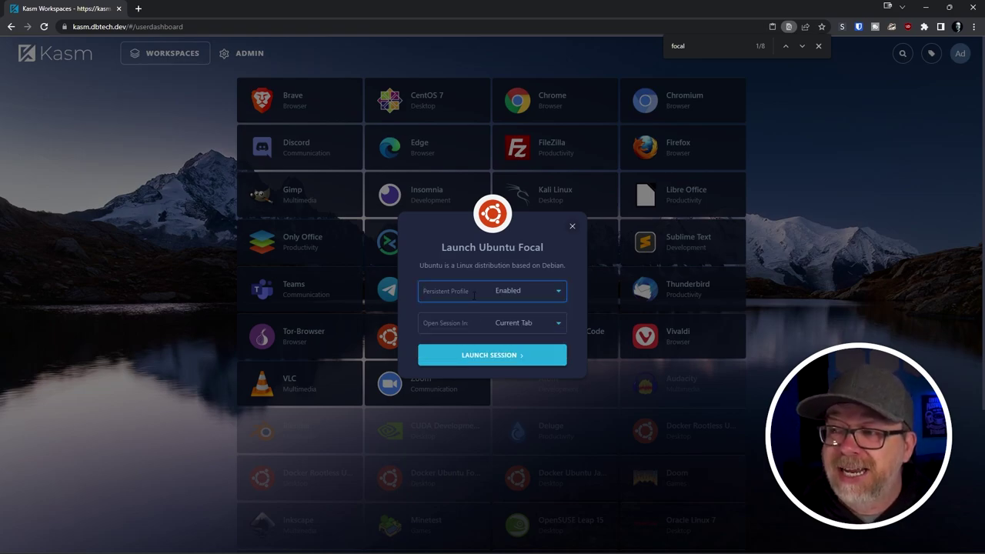
left_click(504, 355)
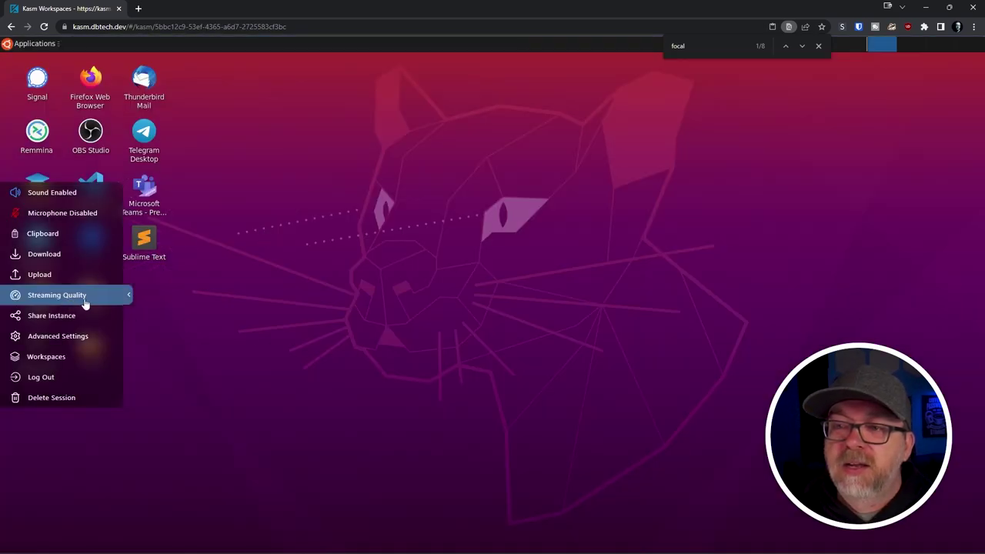
Open Firefox, search Google for 'cat pictures', and bring up the standing cat image's save options
left_click(127, 297)
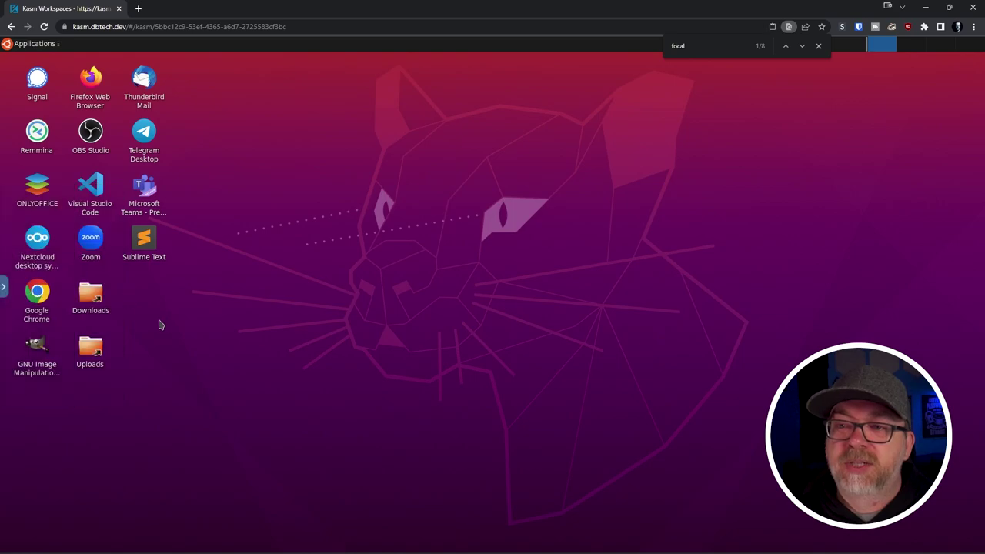
double_click(91, 81)
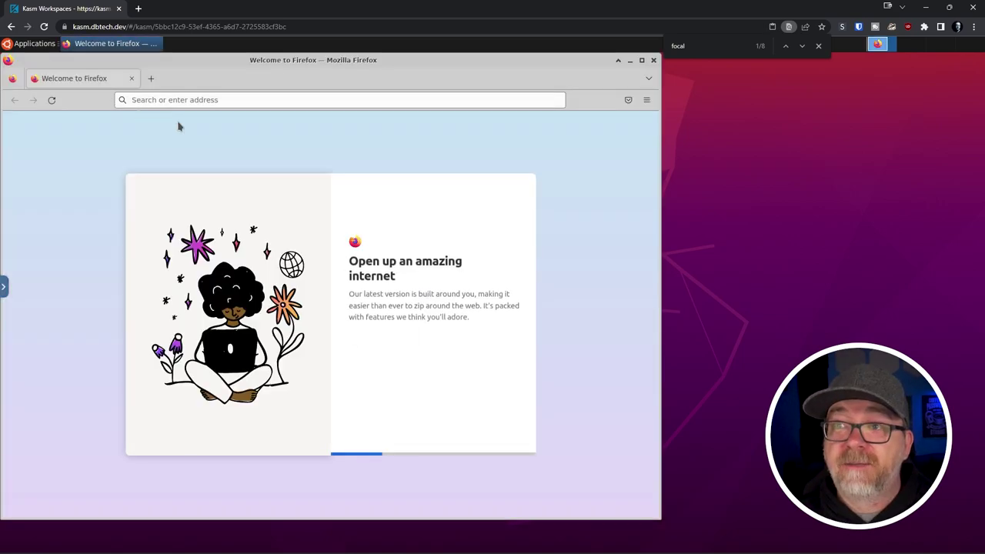
left_click(180, 100)
type("cat pac")
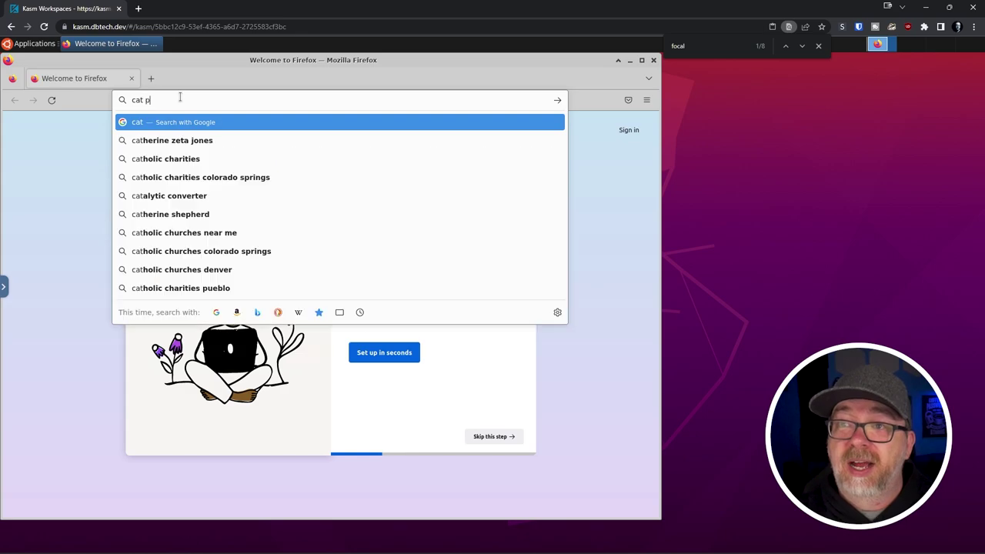
key("BackSpace")
key("BackSpace")
type("ic")
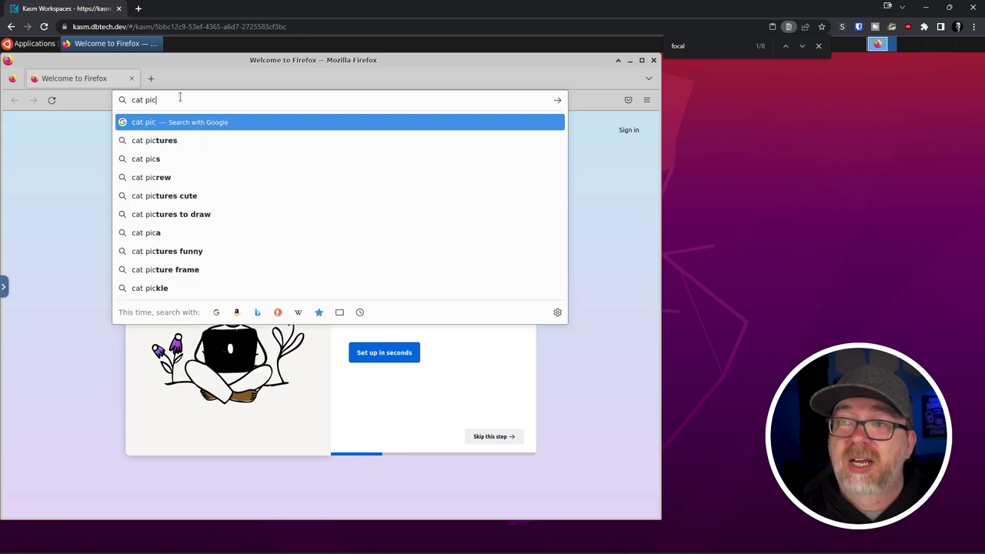
key("Down")
key("Return")
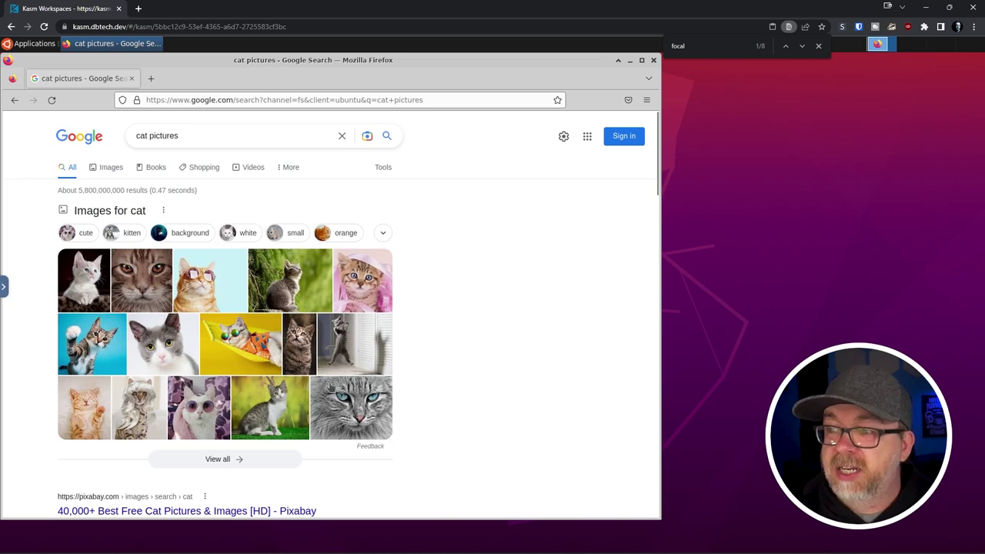
left_click(345, 342)
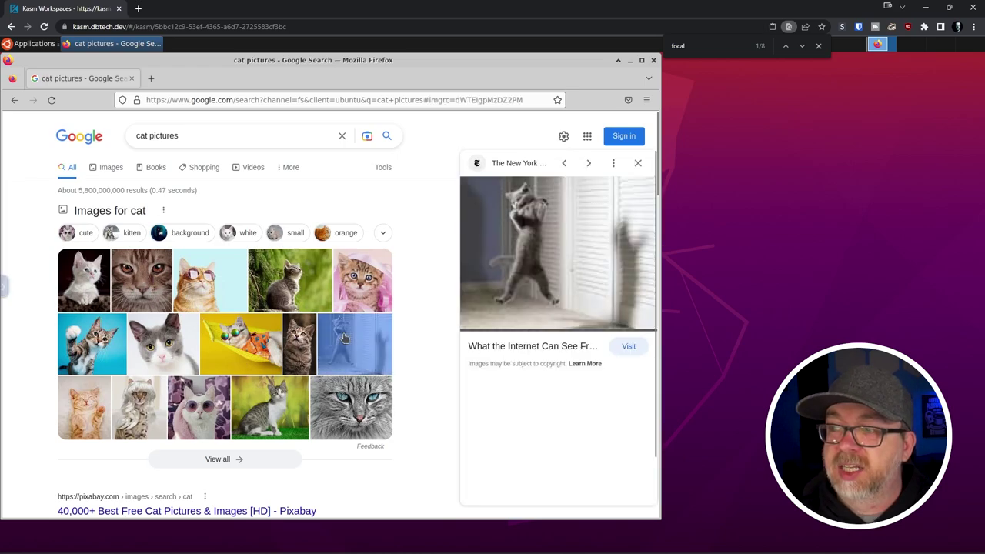
right_click(560, 235)
Save the standing cat image into the Pictures folder
left_click(596, 345)
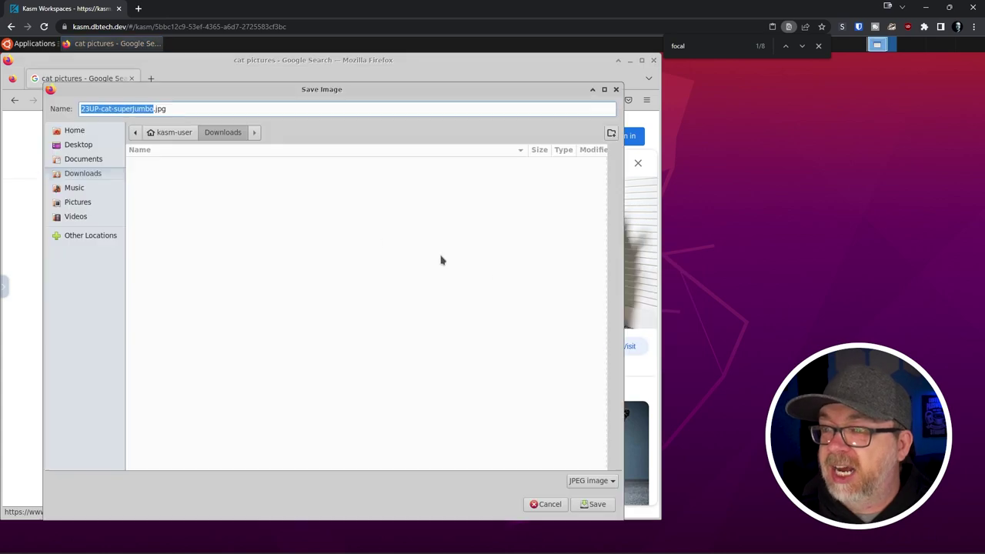
left_click(67, 202)
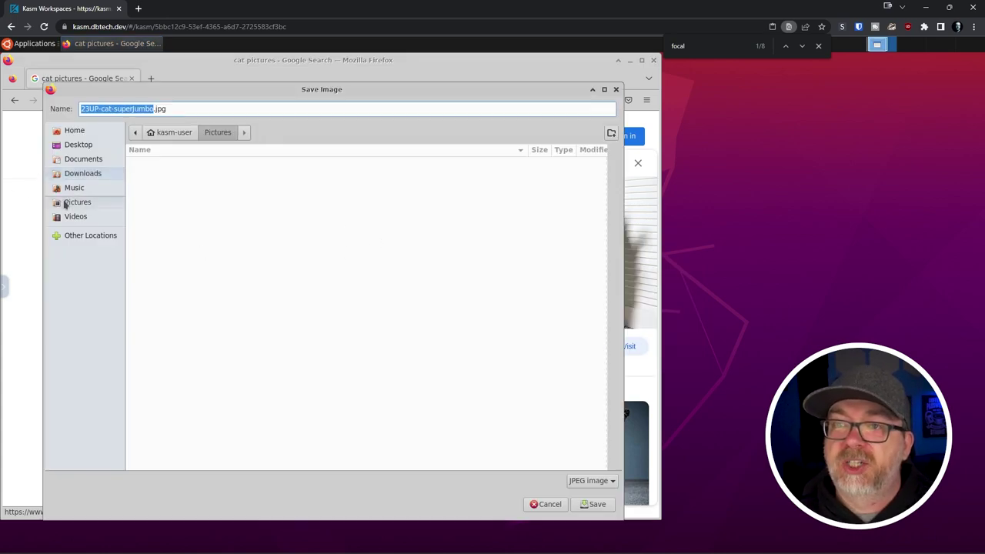
left_click(594, 504)
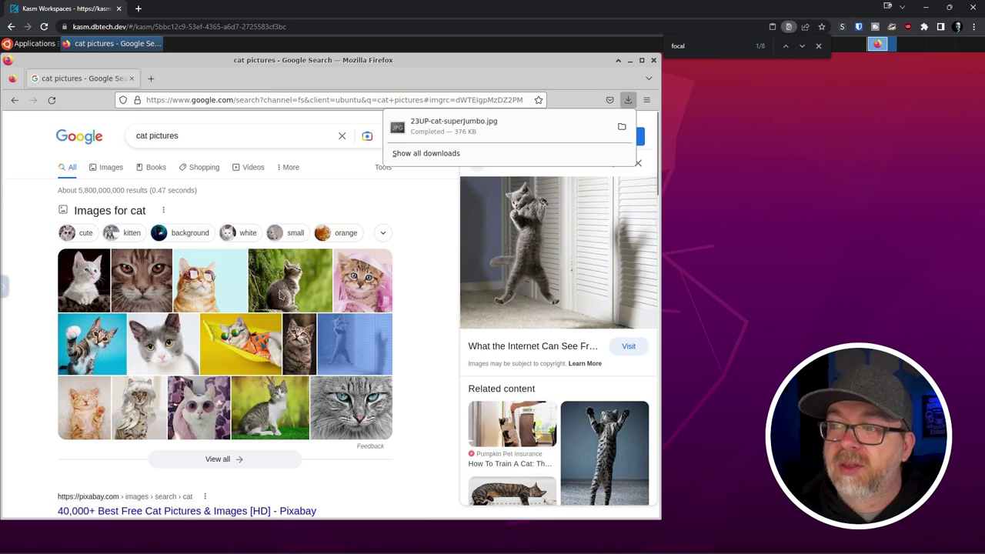
Save the grey cat image as images.jpeg, then close Firefox
left_click(331, 425)
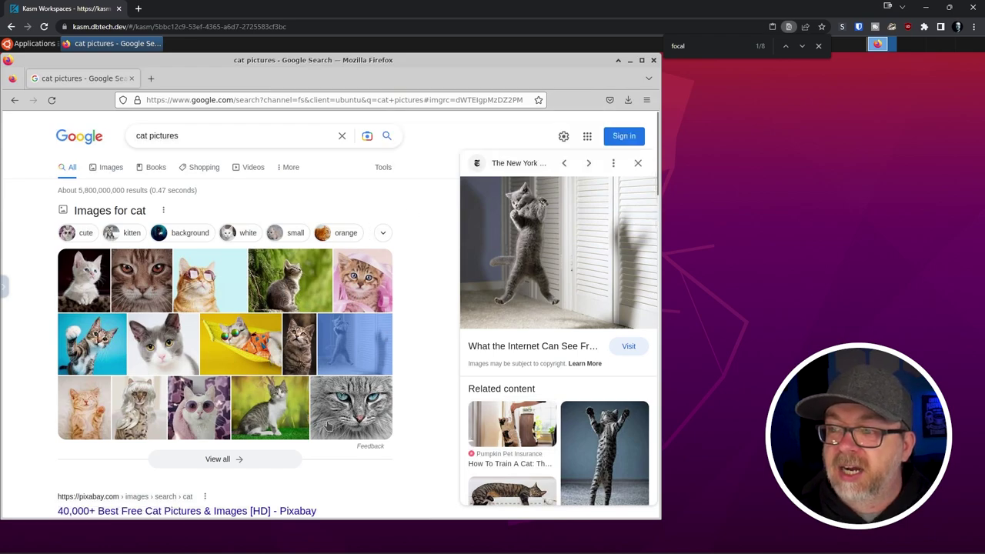
right_click(539, 242)
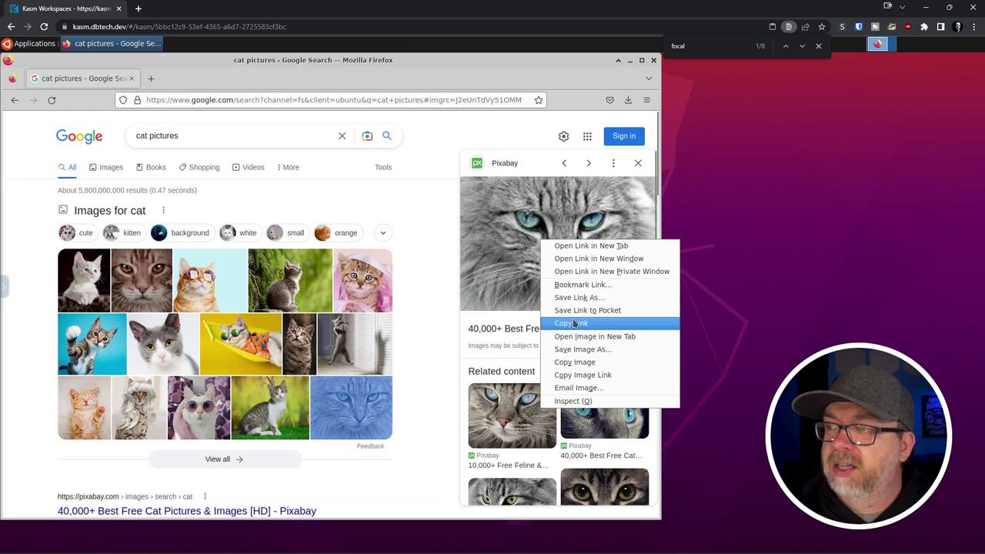
left_click(573, 349)
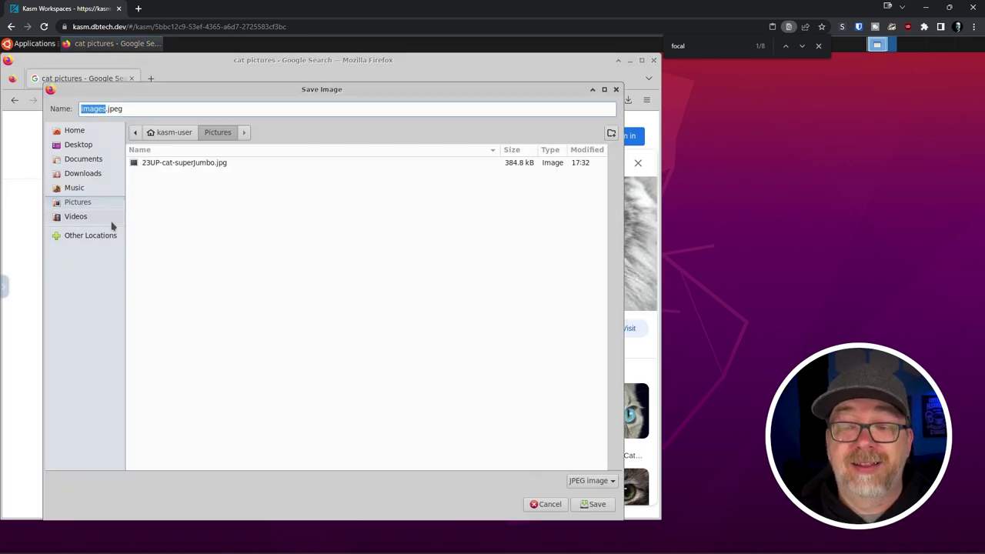
left_click(594, 504)
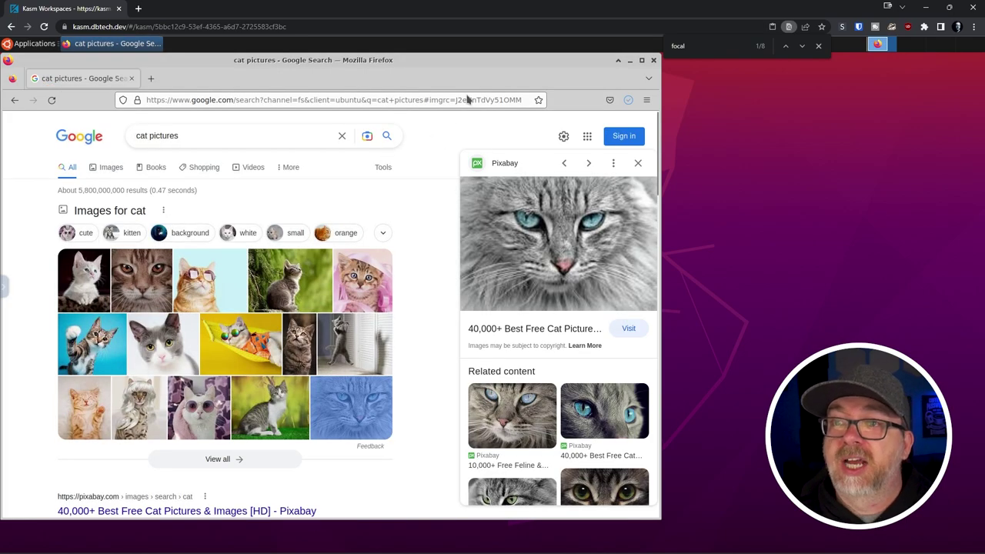
left_click(653, 59)
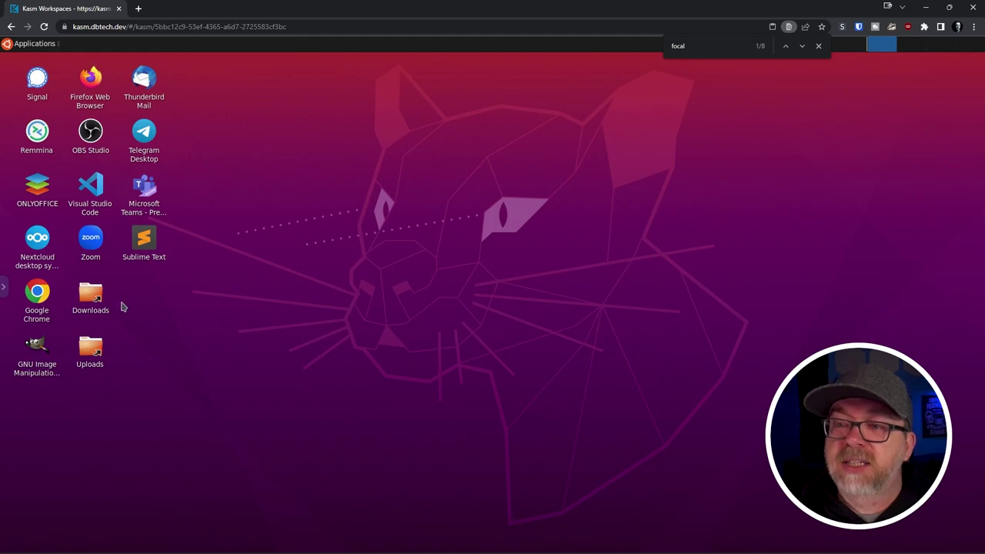
double_click(91, 295)
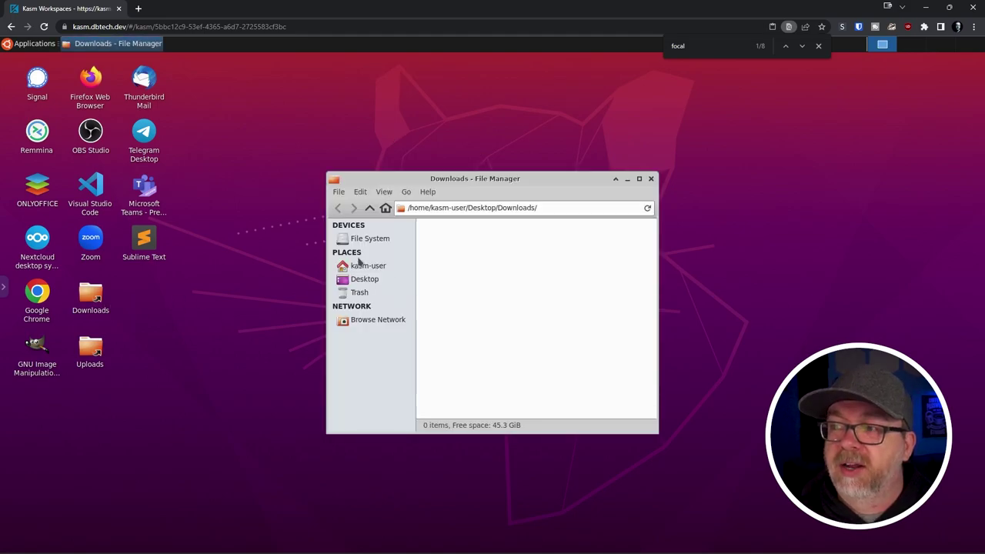
left_click(362, 265)
double_click(615, 242)
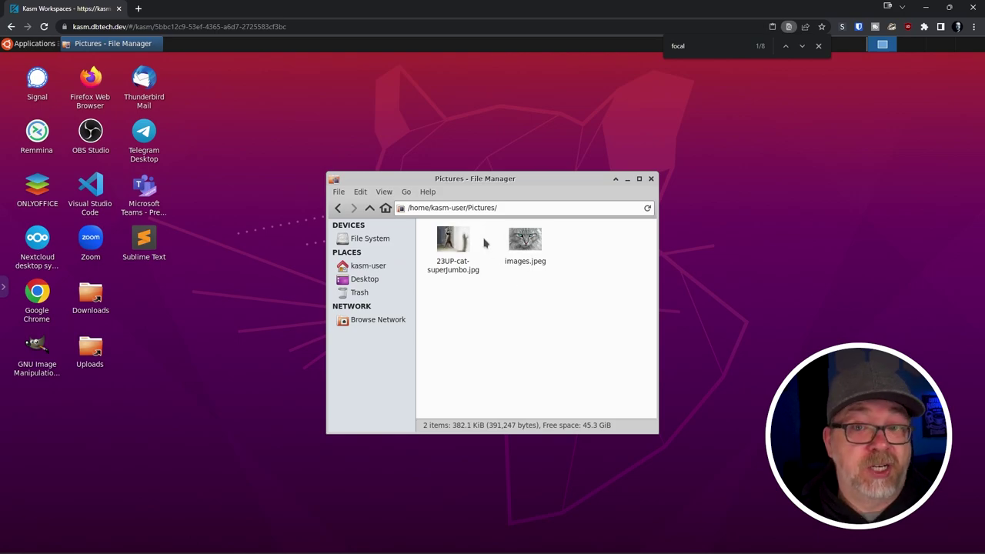
left_click(651, 178)
left_click(819, 47)
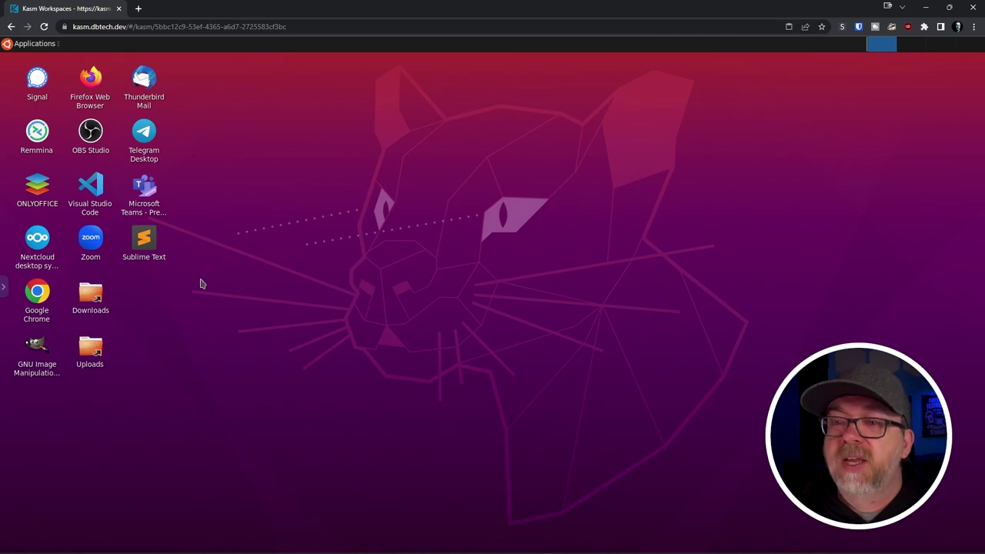
Delete the current Ubuntu Focal session from the Kasm side panel
left_click(4, 291)
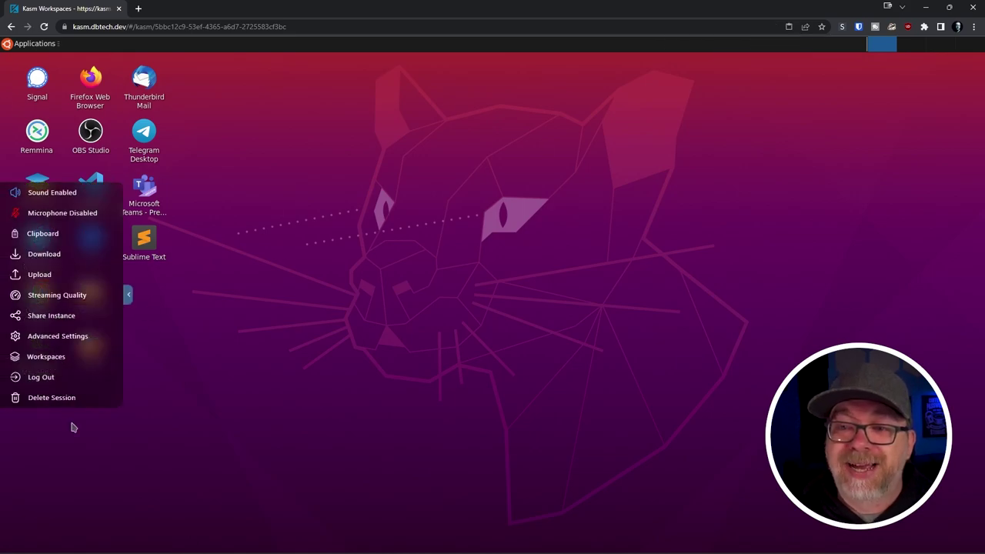
left_click(66, 400)
left_click(491, 324)
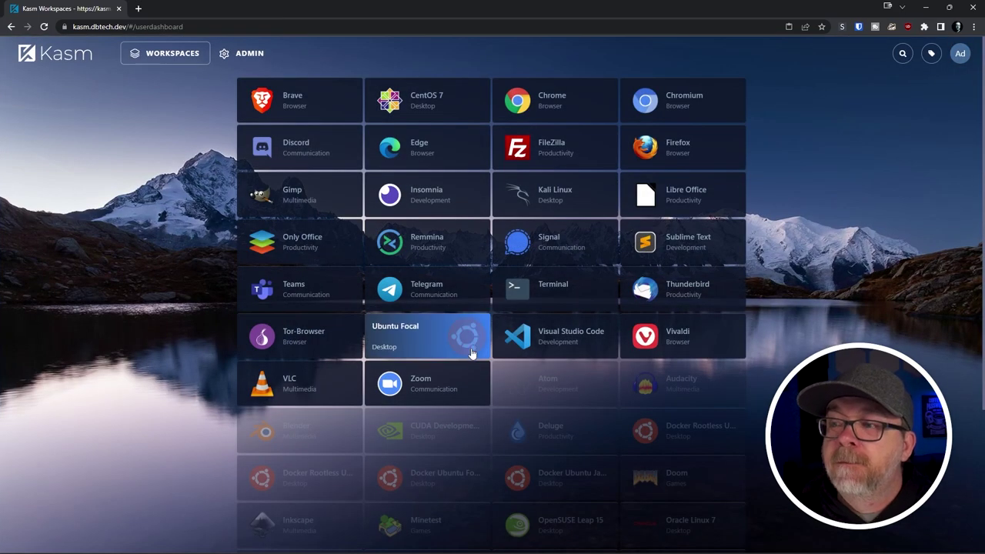
Relaunch Ubuntu Focal with persistent profile enabled and browse to the home folder
left_click(437, 347)
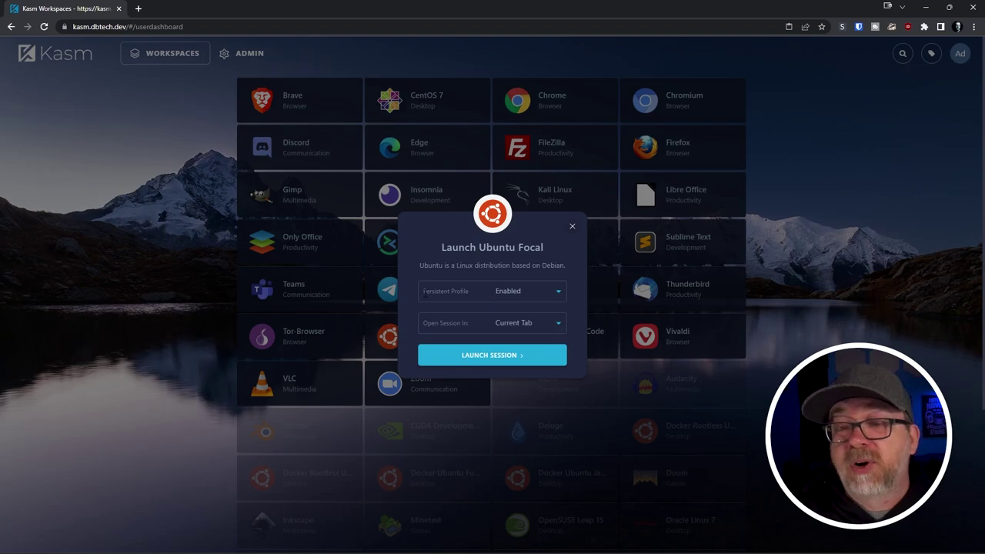
left_click(492, 355)
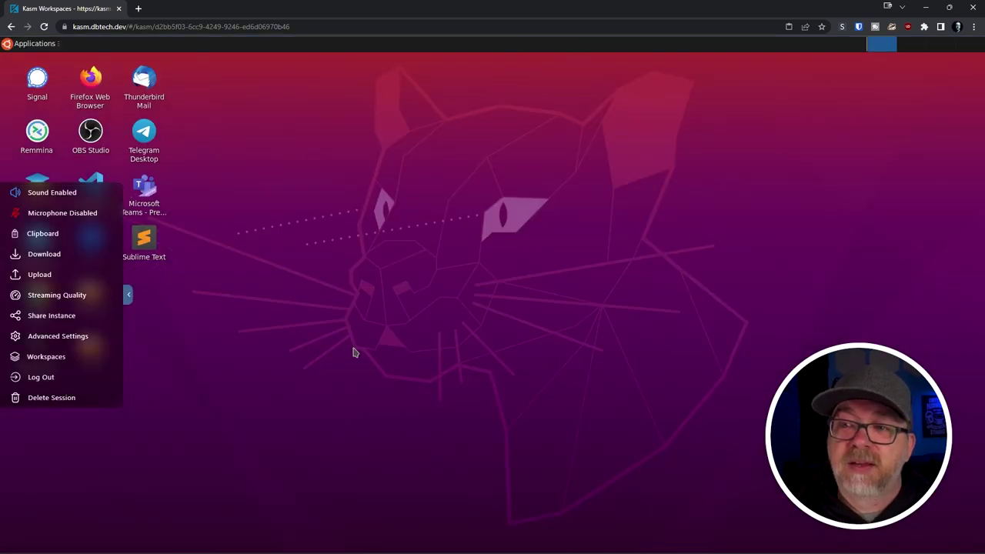
left_click(129, 297)
double_click(90, 296)
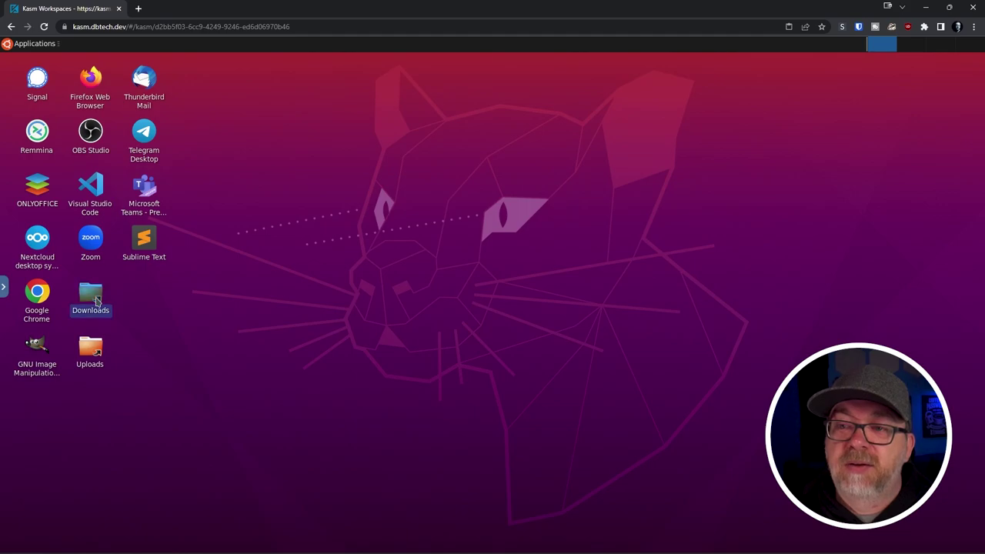
left_click(366, 267)
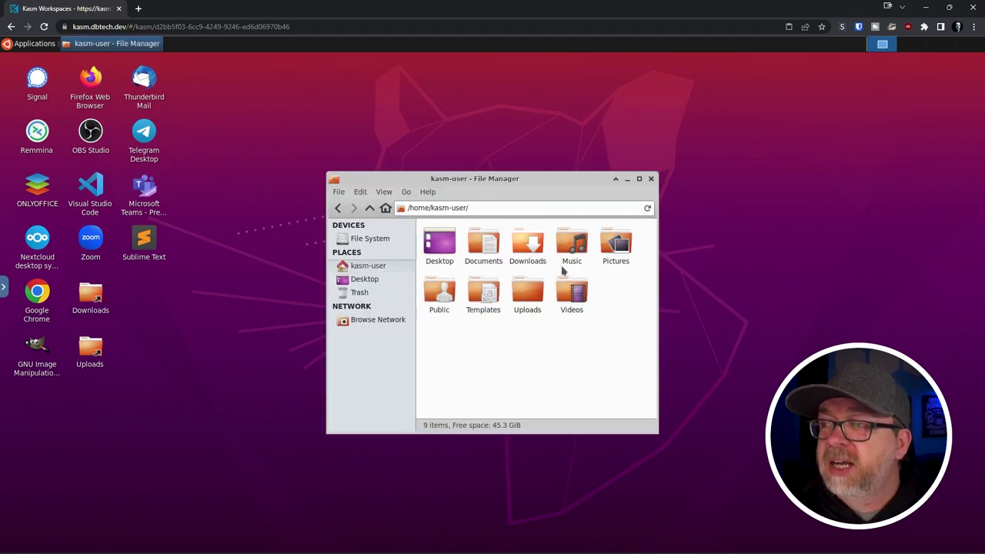
Open Pictures to confirm both cat images persisted, then close File Manager
double_click(617, 252)
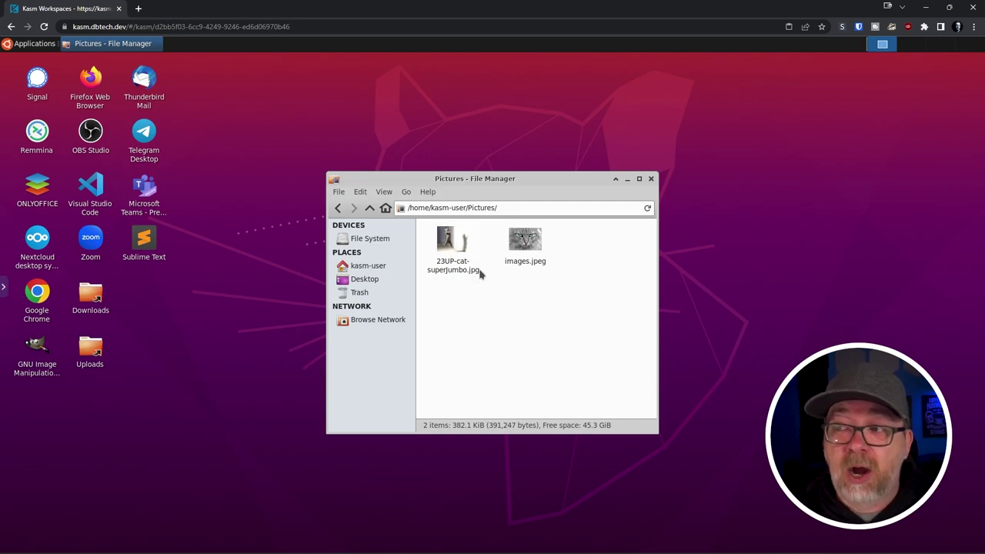
left_click(651, 179)
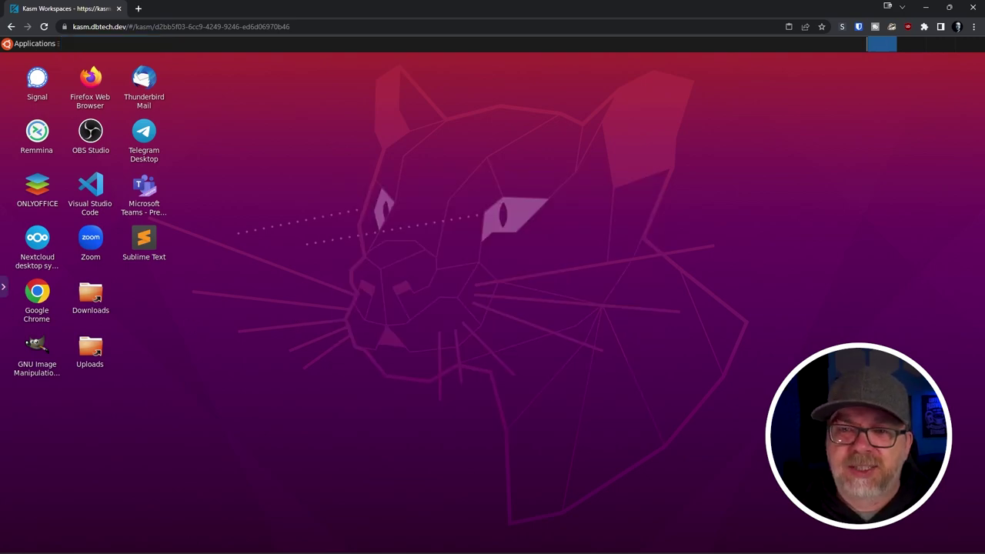
Delete the current Ubuntu Focal session from the Kasm side panel
left_click(3, 286)
left_click(66, 397)
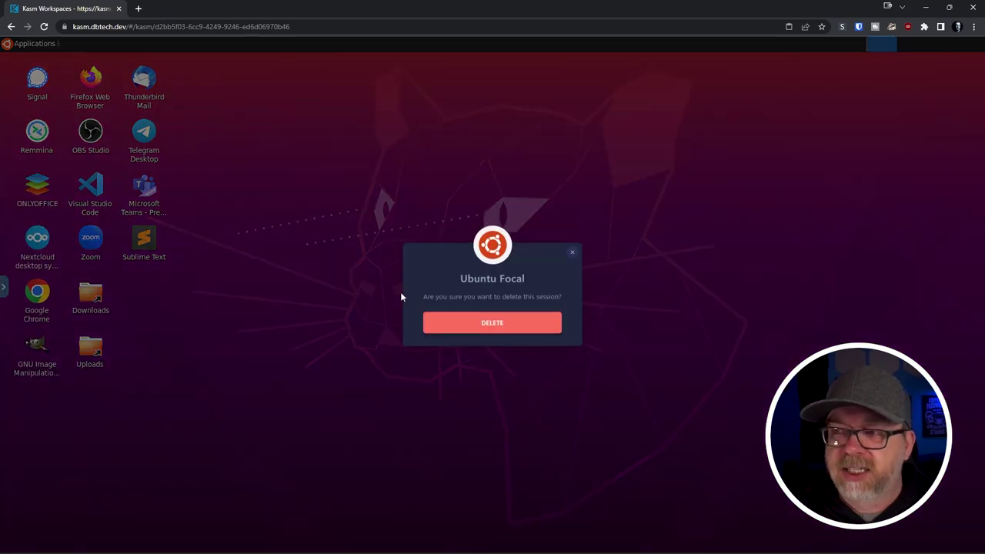
left_click(468, 322)
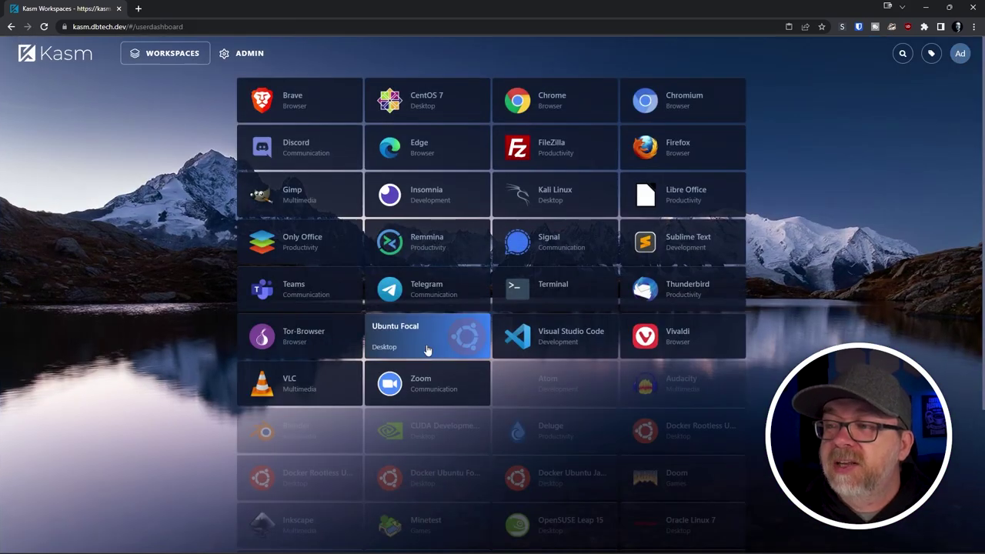
Launch Ubuntu Focal again with Persistent Profile set to Disabled
left_click(428, 351)
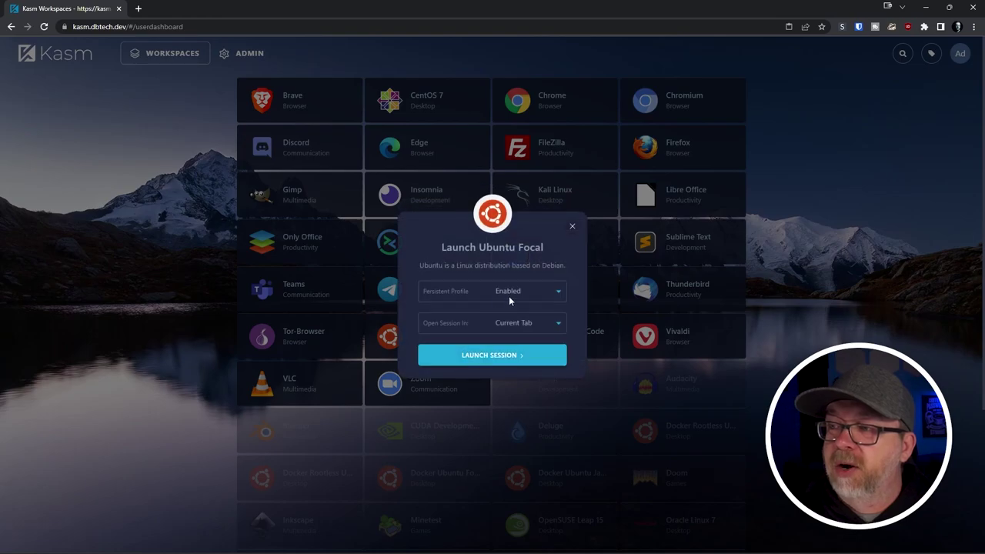
left_click(508, 294)
left_click(505, 326)
left_click(502, 350)
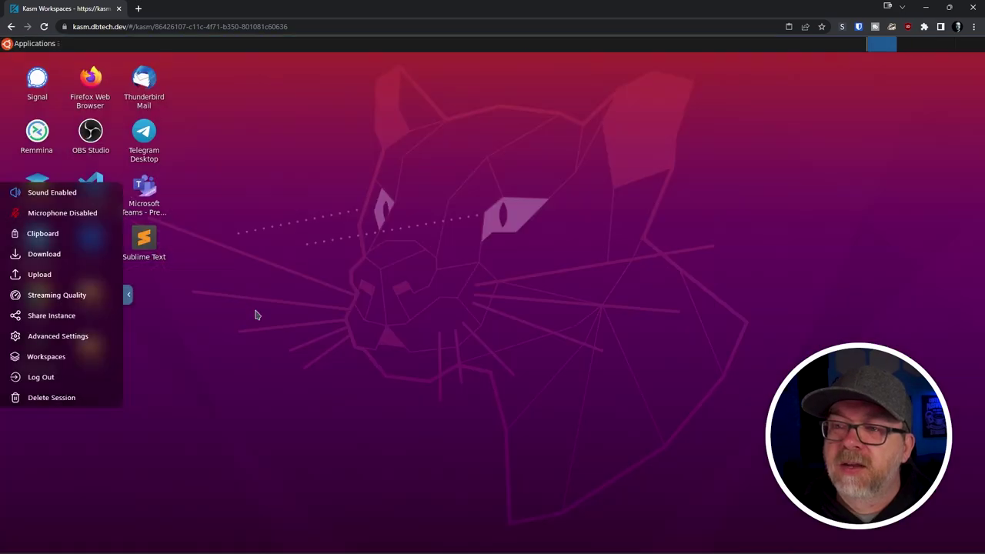
Check that the home Pictures folder shows 0 items, then close File Manager
double_click(90, 294)
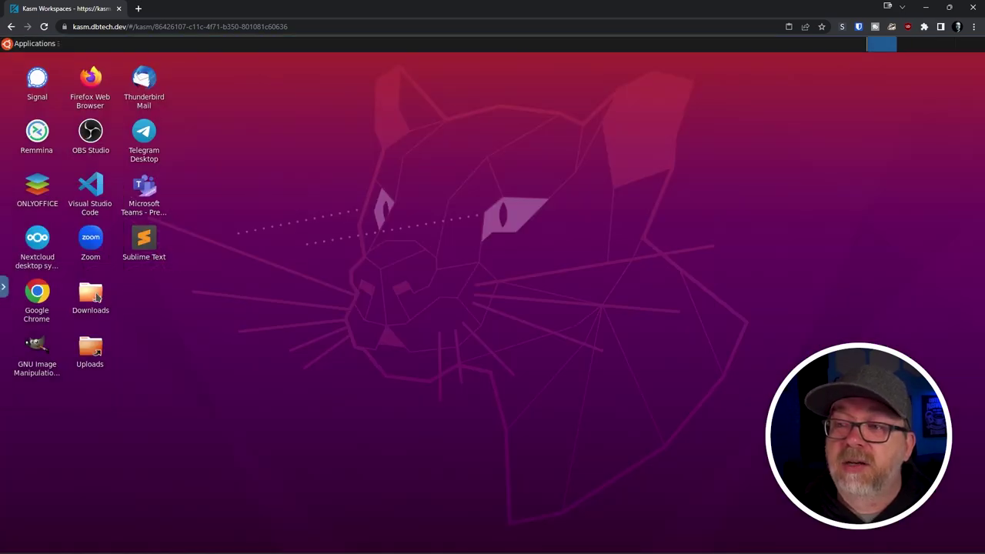
left_click(368, 266)
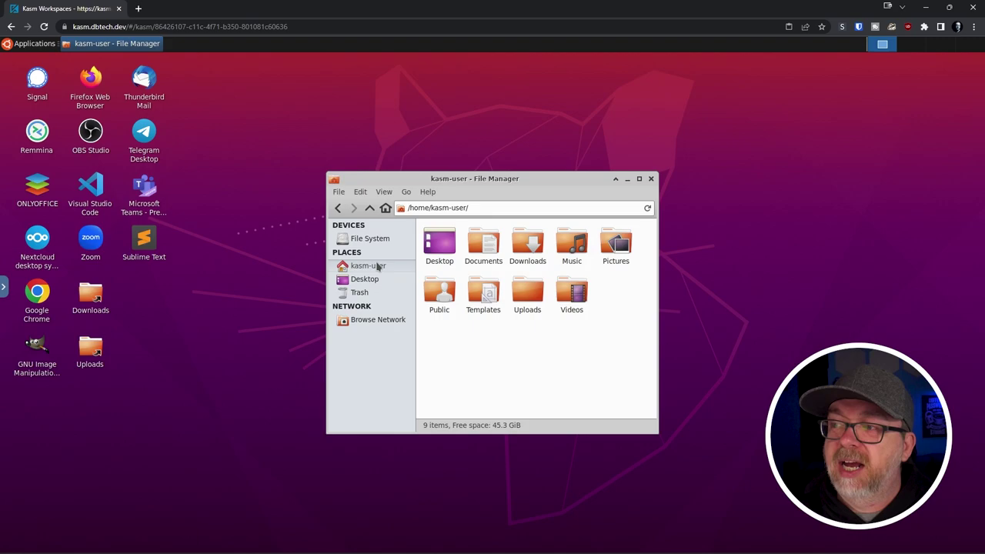
double_click(616, 250)
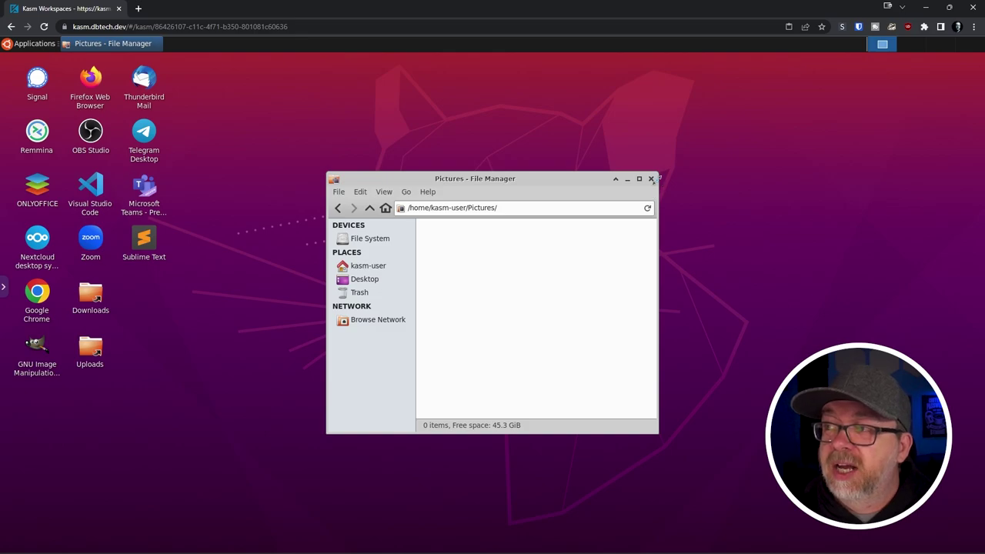
left_click(651, 179)
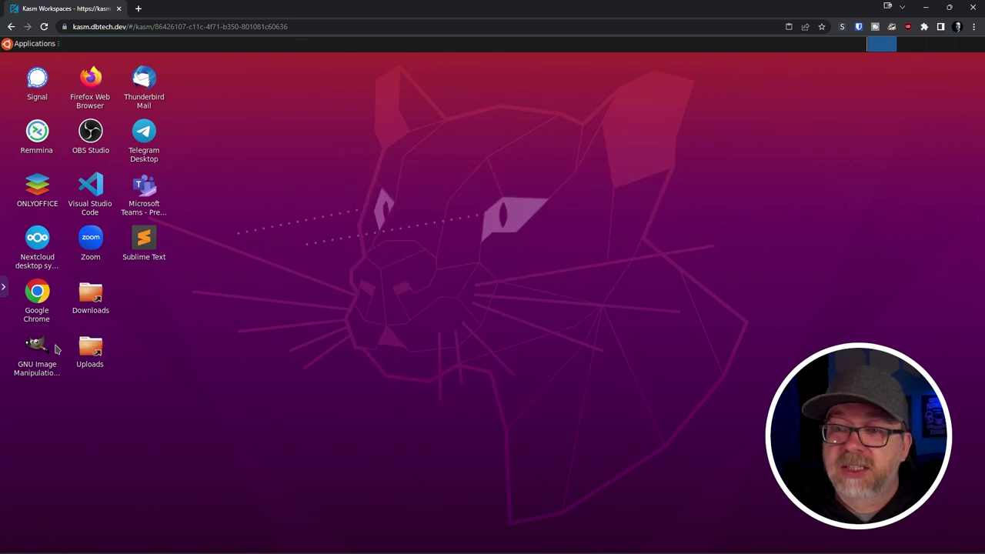
Delete the non-persistent session from the side panel
left_click(5, 286)
left_click(88, 398)
left_click(517, 311)
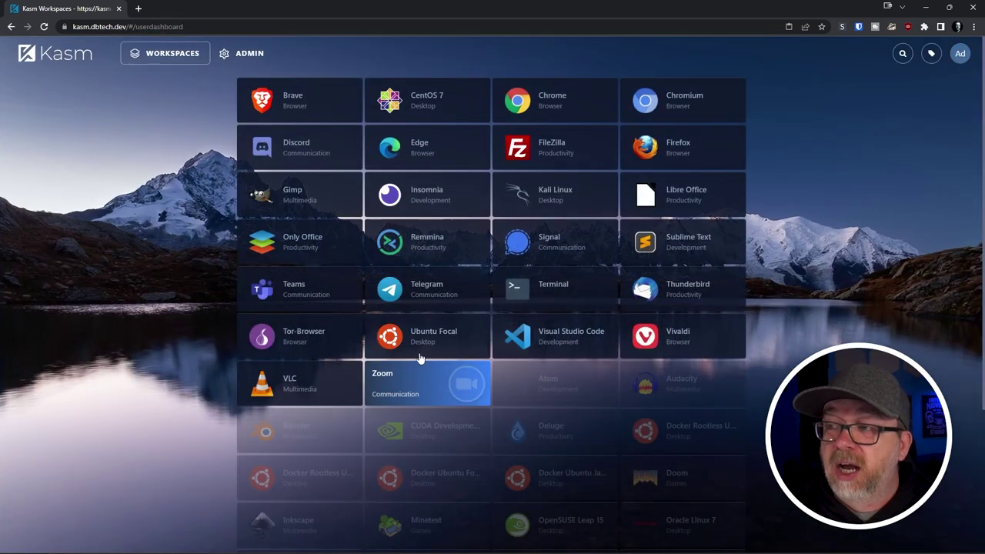
Launch Ubuntu Focal with Persistent Profile set to Enabled
left_click(417, 334)
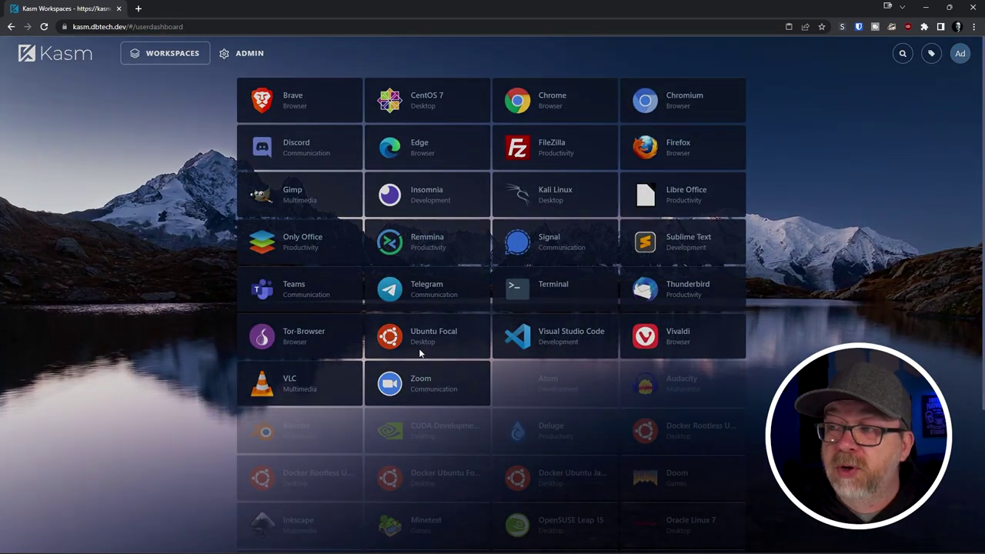
left_click(525, 299)
left_click(512, 315)
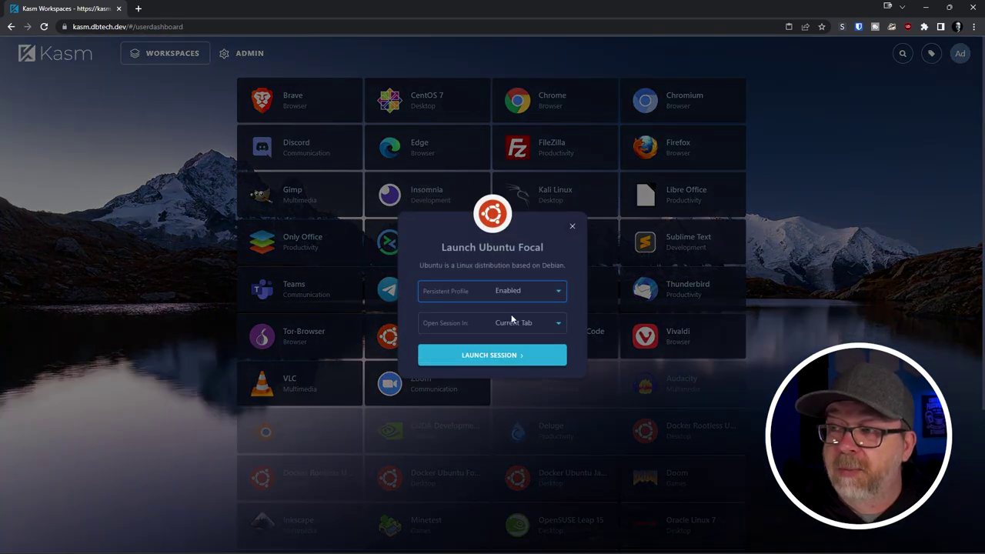
left_click(483, 356)
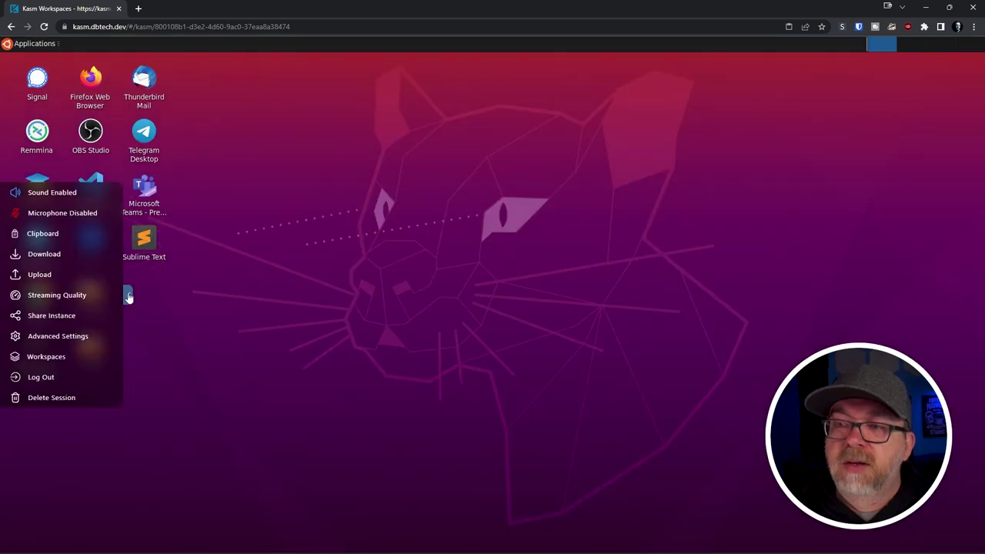
Confirm both cat images are back in kasm-user's Pictures, then return to Workspaces dashboard
double_click(89, 350)
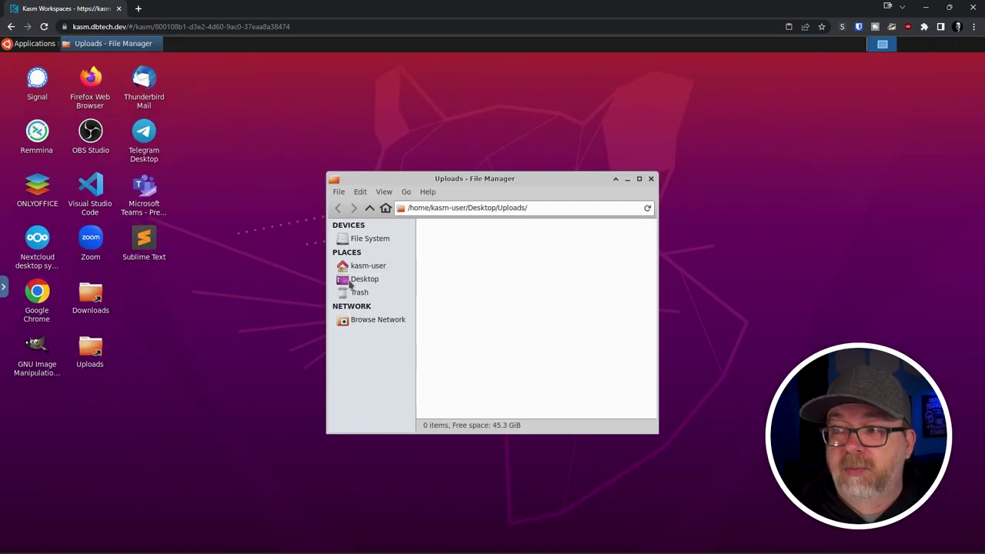
left_click(367, 266)
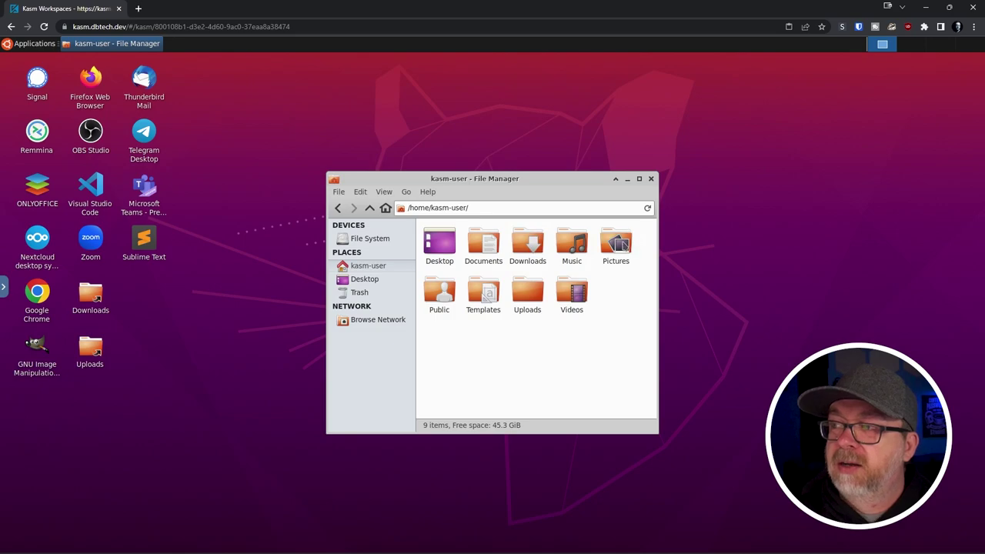
double_click(624, 246)
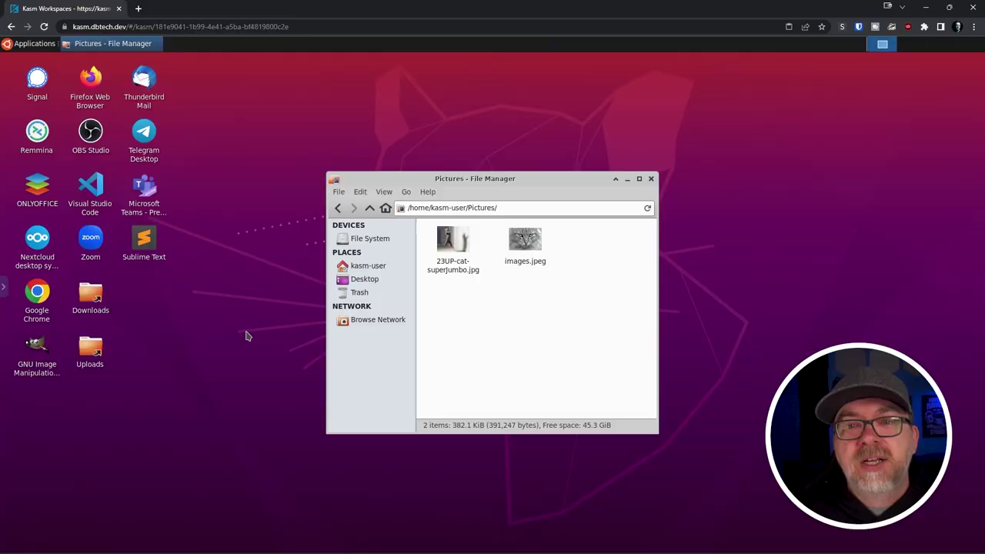
left_click(8, 295)
left_click(43, 356)
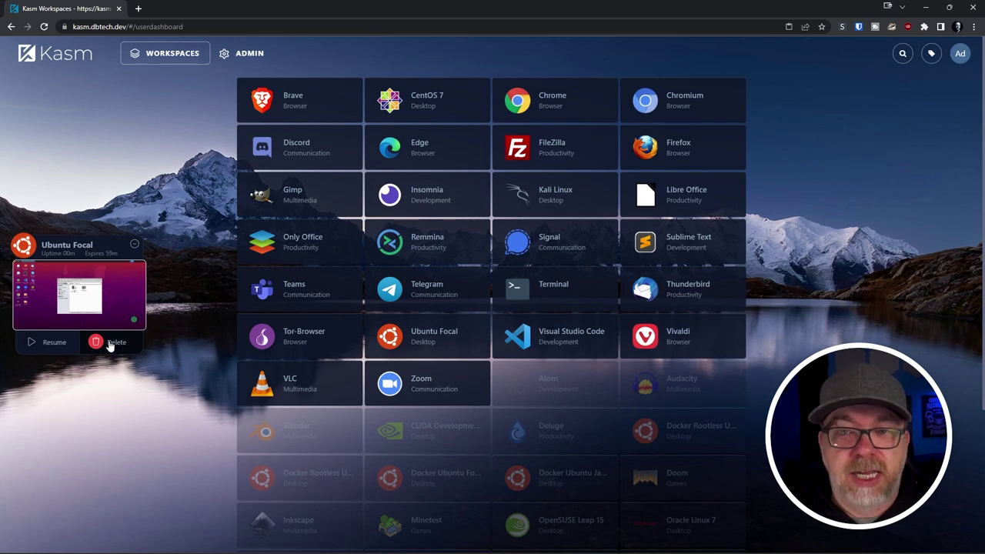
Delete the running Ubuntu Focal session and locate Ubuntu Focal in the admin Workspaces list
left_click(110, 343)
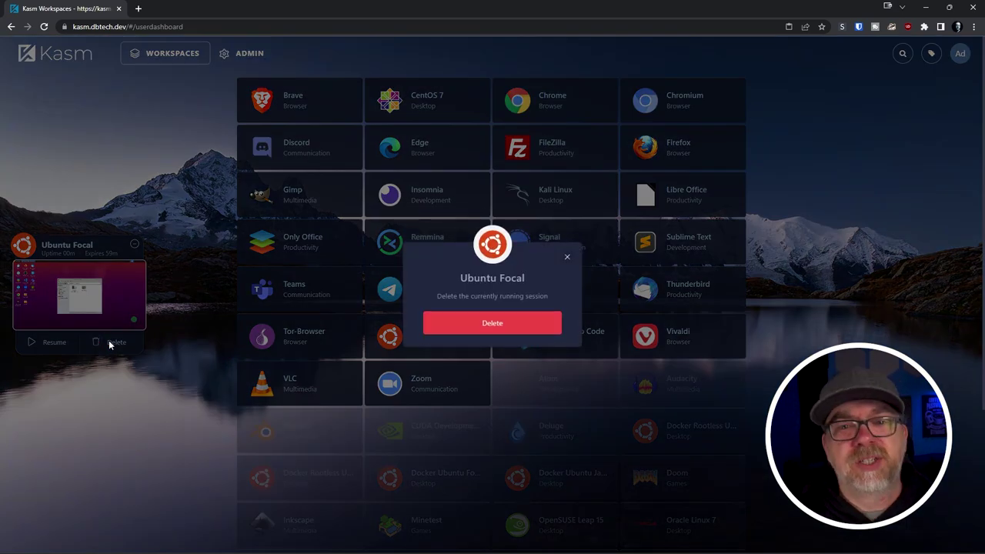
left_click(474, 328)
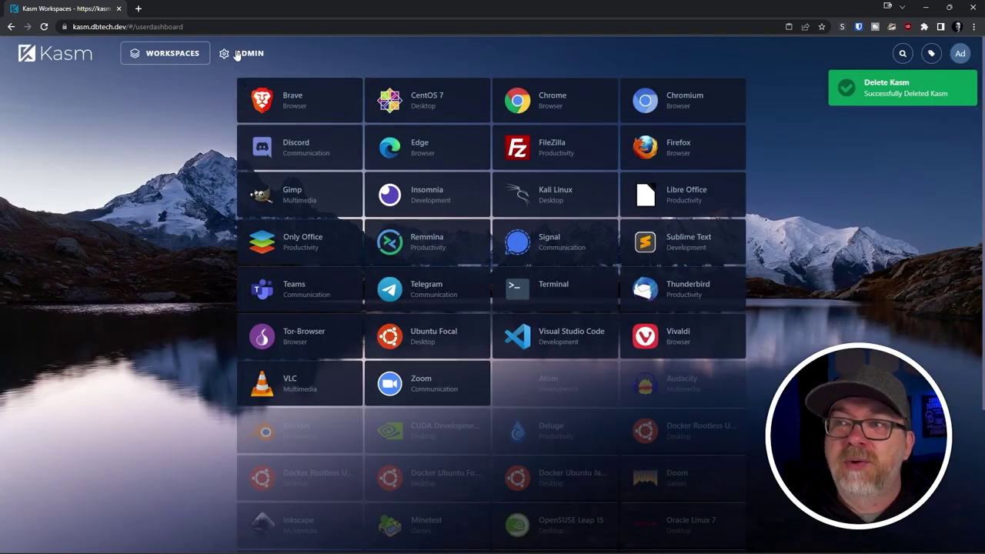
left_click(248, 53)
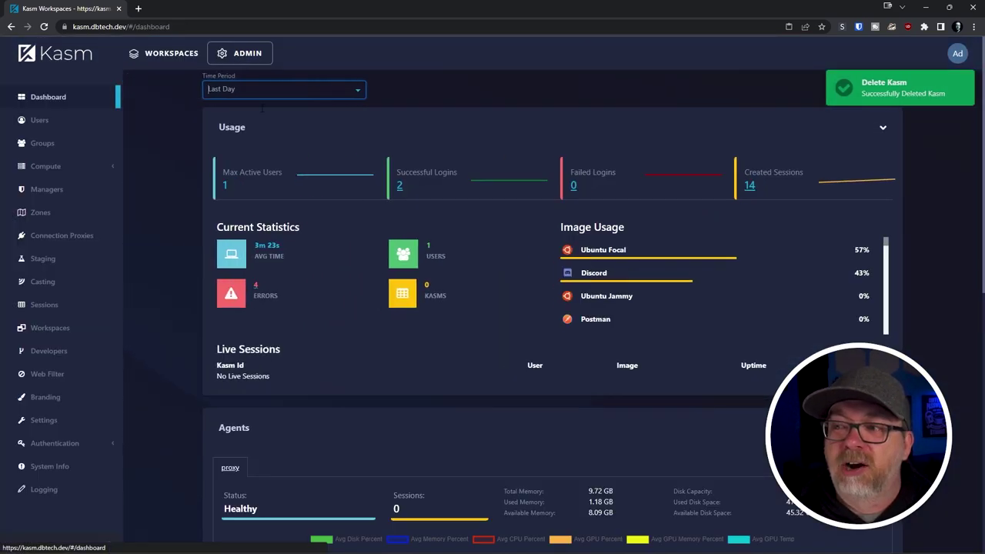
left_click(60, 326)
scroll(422, 356, "down", 10)
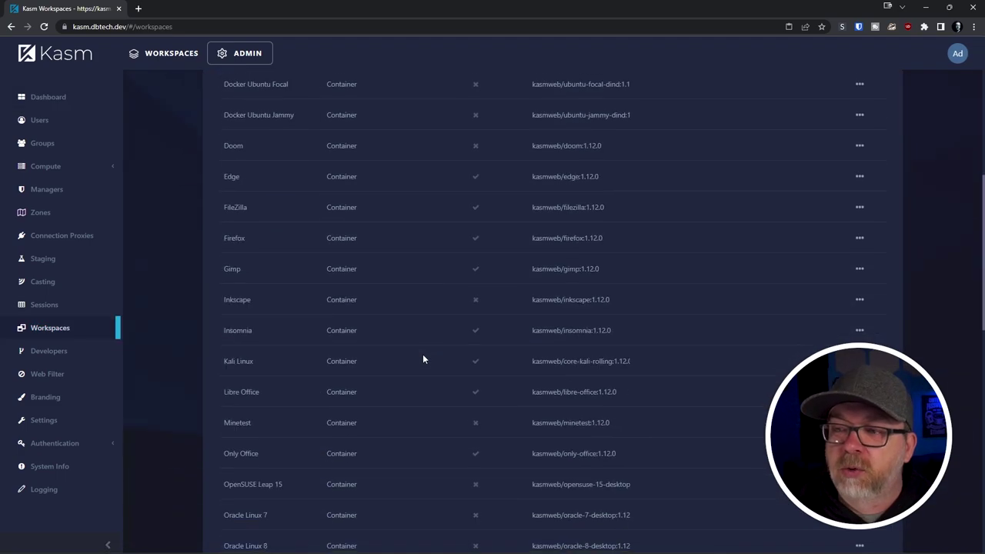
scroll(400, 354, "down", 5)
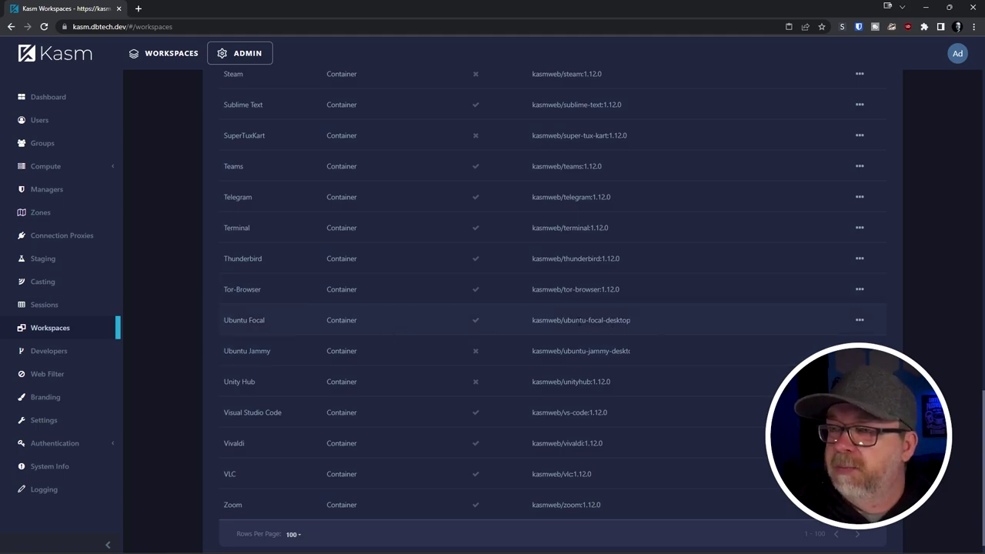
key("ctrl+f")
scroll(429, 428, "down", 10)
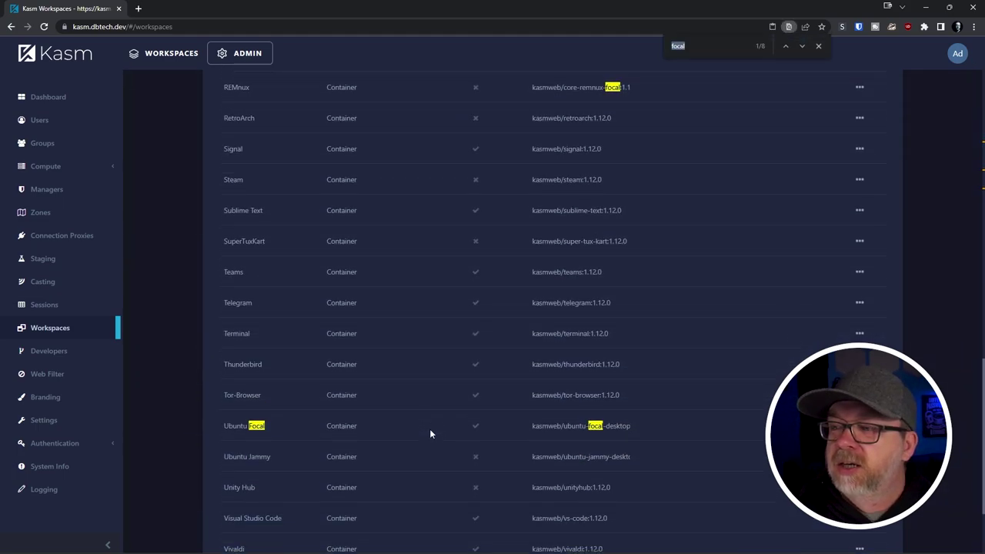
scroll(430, 429, "down", 3)
Edit Ubuntu Focal's Session Time Limit to 31536000 seconds and submit
left_click(860, 297)
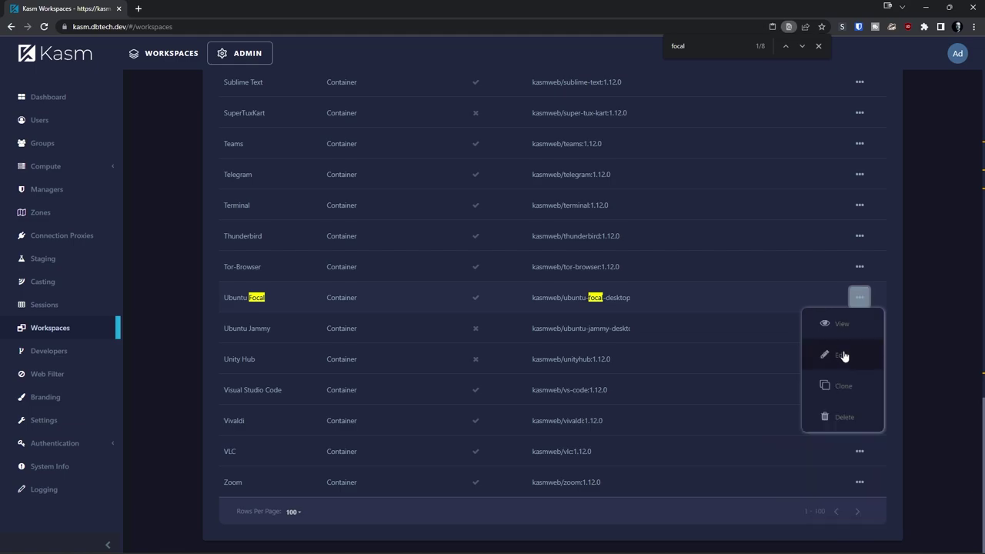
left_click(846, 356)
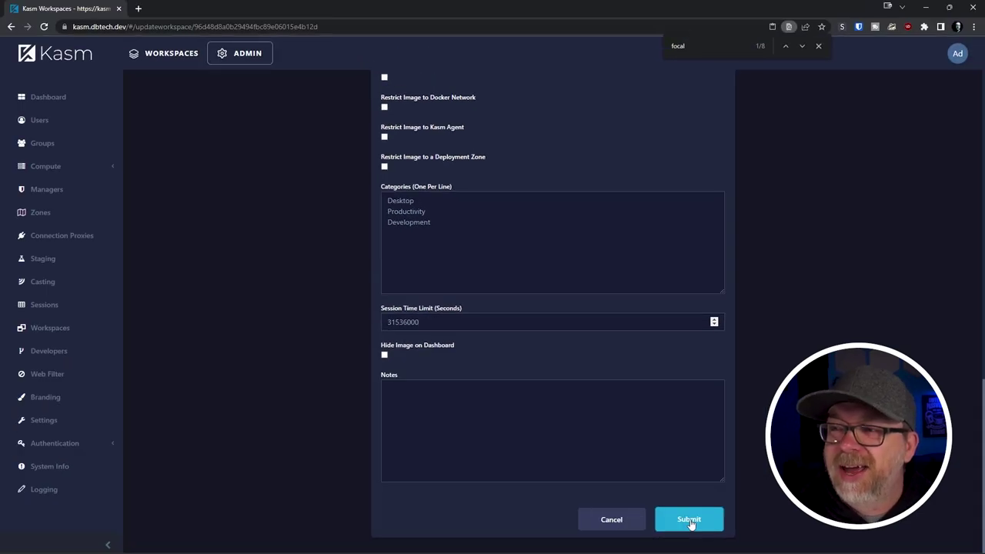
left_click(688, 519)
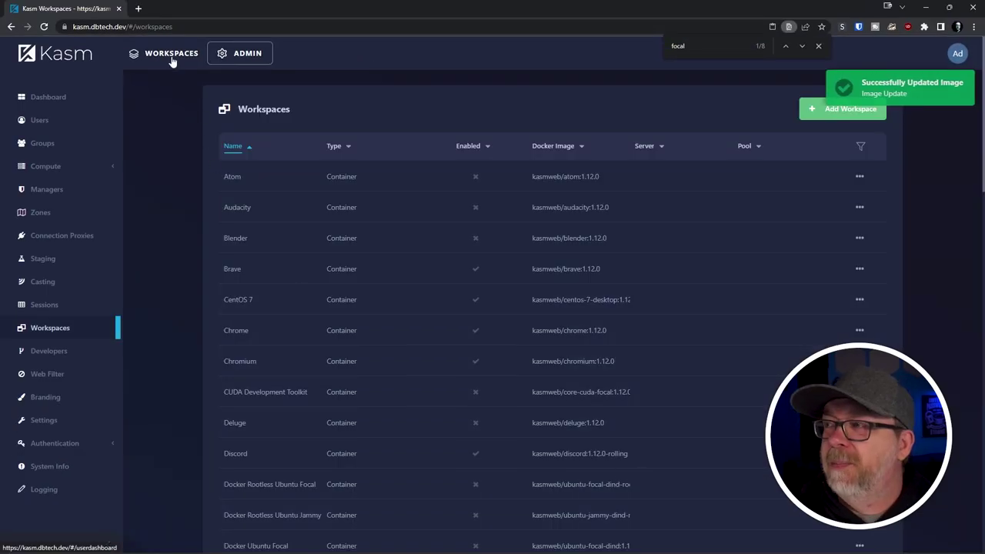
Launch a new Ubuntu Focal session and see its 364d 23h expiry on the dashboard
left_click(171, 56)
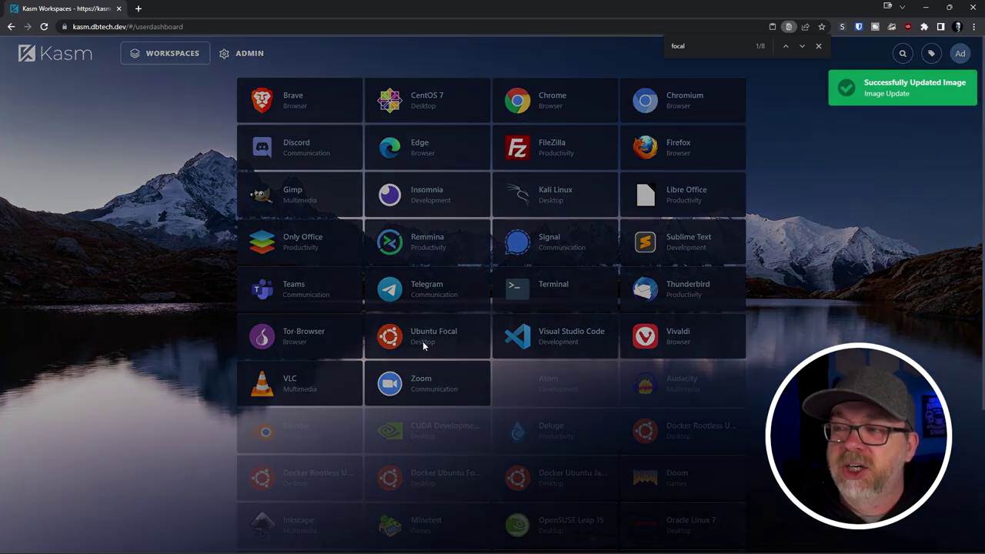
left_click(423, 345)
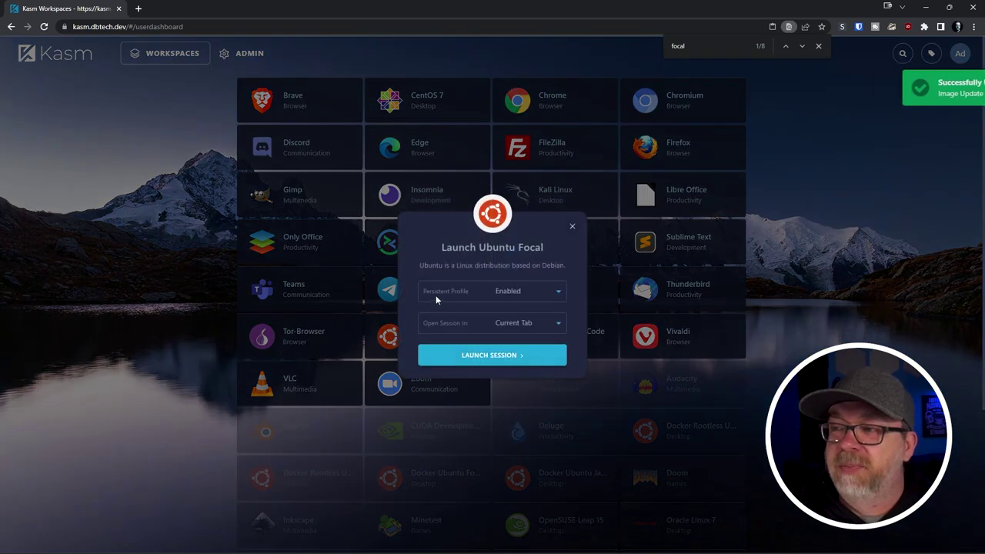
left_click(512, 351)
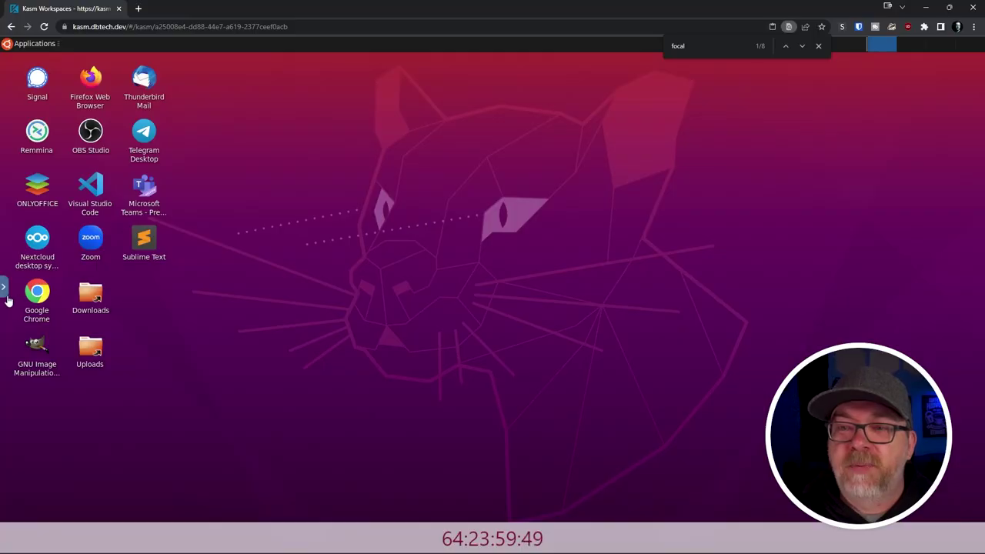
left_click(2, 293)
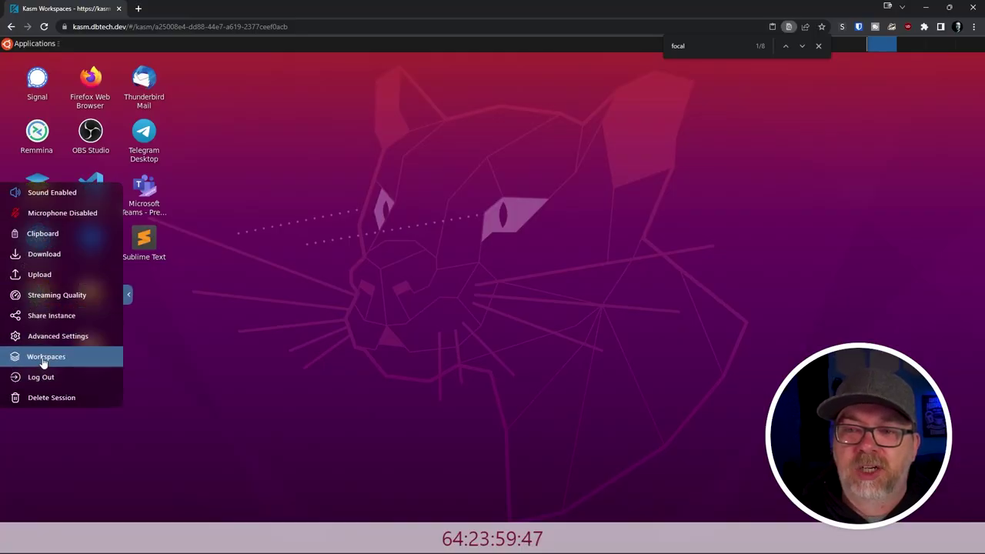
left_click(41, 355)
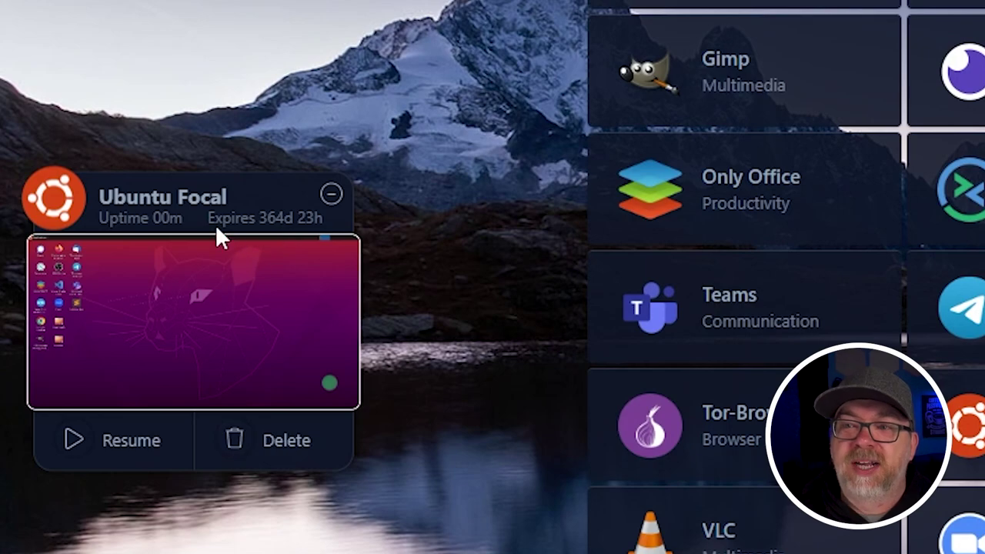